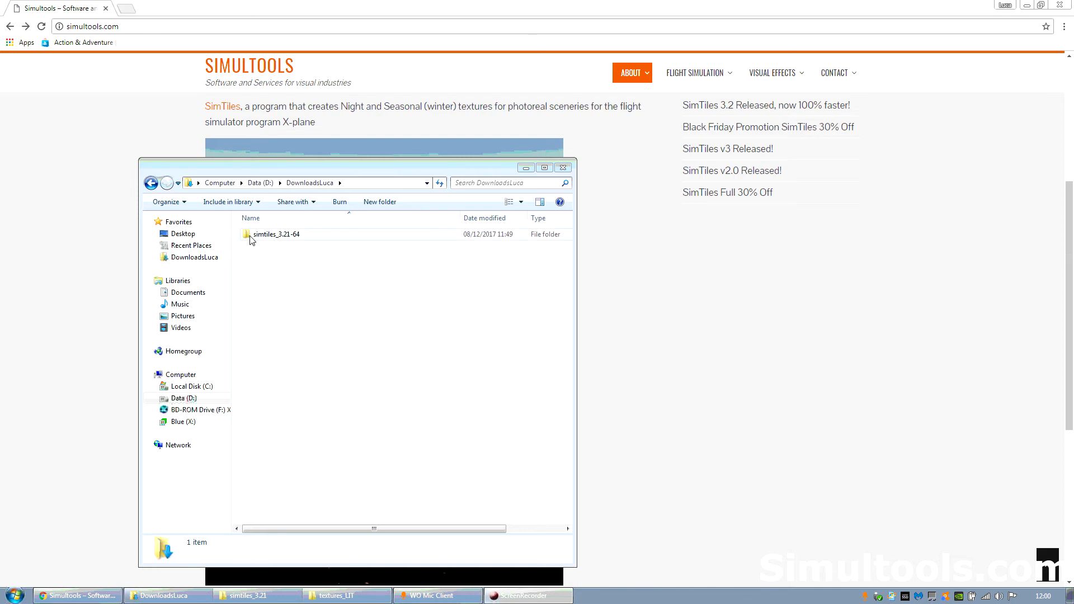
Launch simtiles.exe from the simtiles_3.21-64 folder and place the SimTiles window beside its console window.
double_click(284, 238)
scroll(324, 376, down, 1)
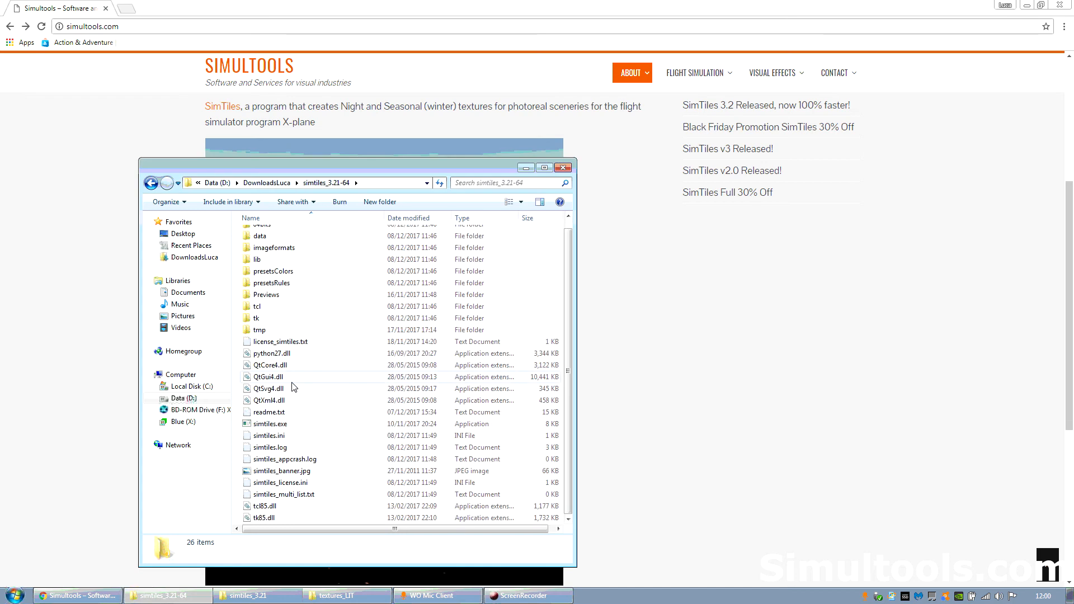
double_click(270, 424)
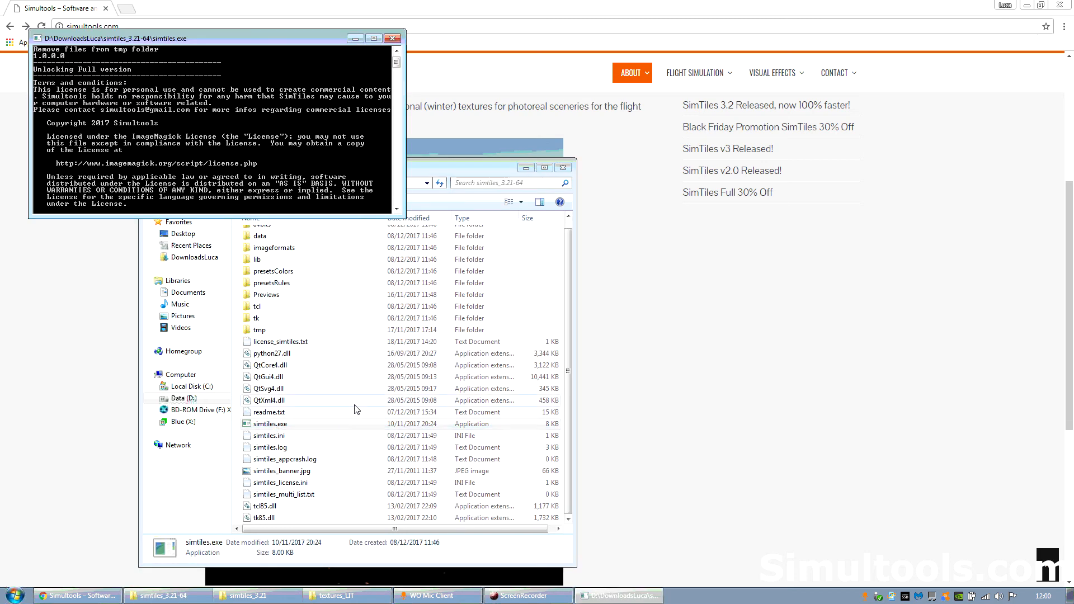
drag(440, 146, 494, 43)
mouse_move(300, 42)
mouse_down()
mouse_move(283, 55)
mouse_move(300, 42)
mouse_up()
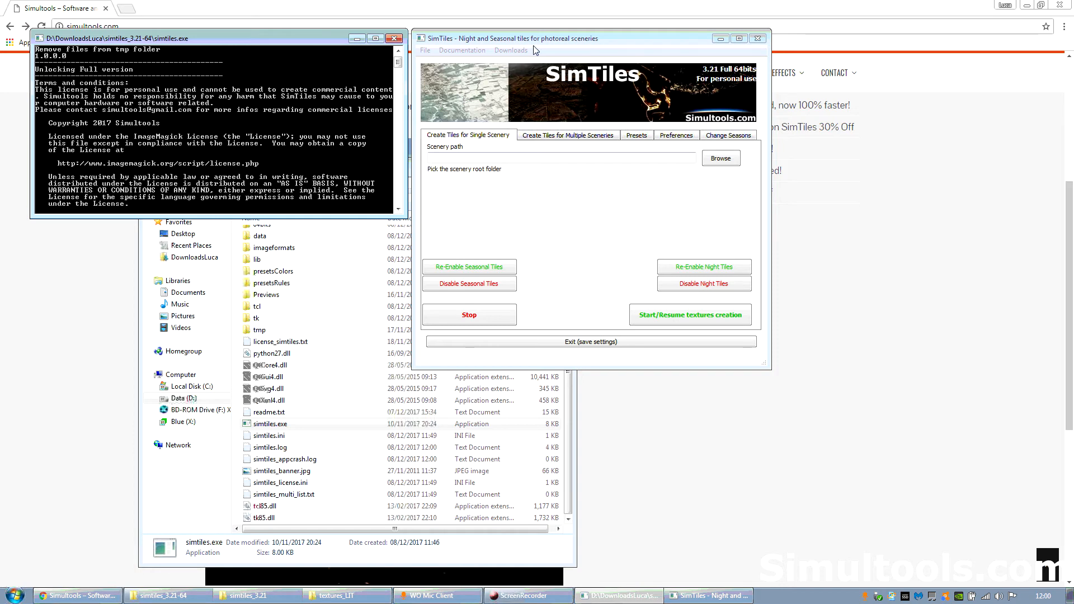
drag(530, 41, 528, 41)
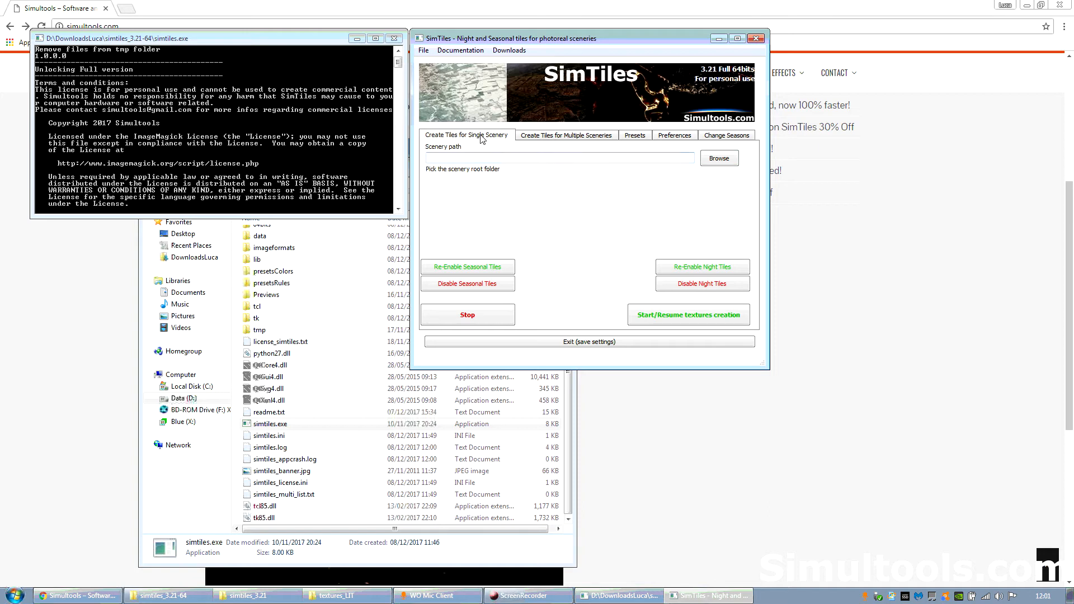
Compare the options for creating tiles for a single scenery with those for multiple sceneries.
click(533, 136)
click(493, 136)
click(560, 137)
click(485, 137)
click(537, 138)
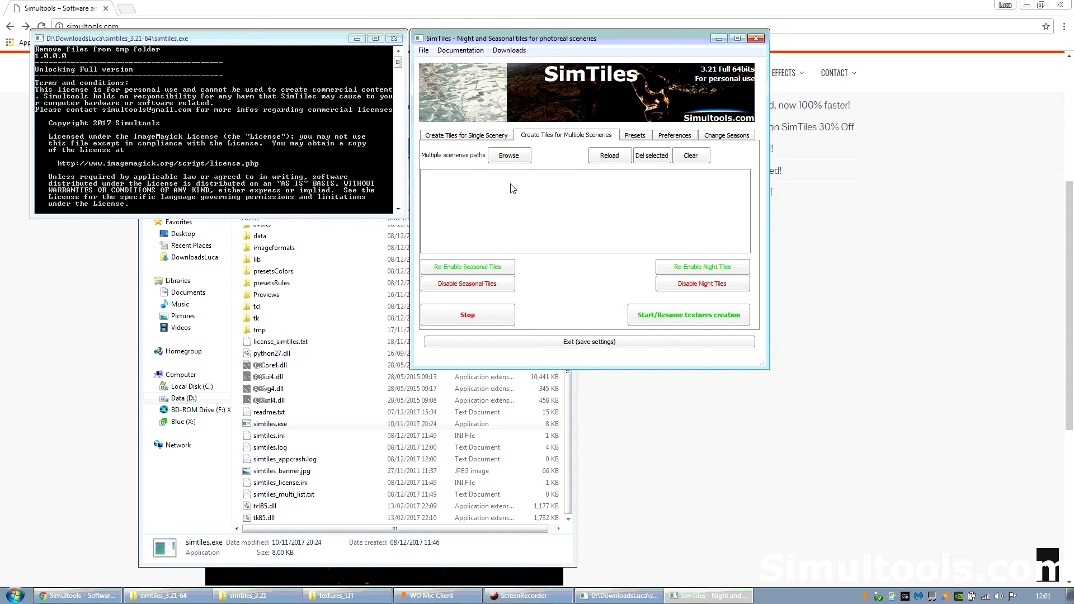
click(495, 137)
click(529, 136)
Configure the presets in use for Night output at 2048 Px, with colors preset night_ZL17 and rules preset nightClean.
click(637, 136)
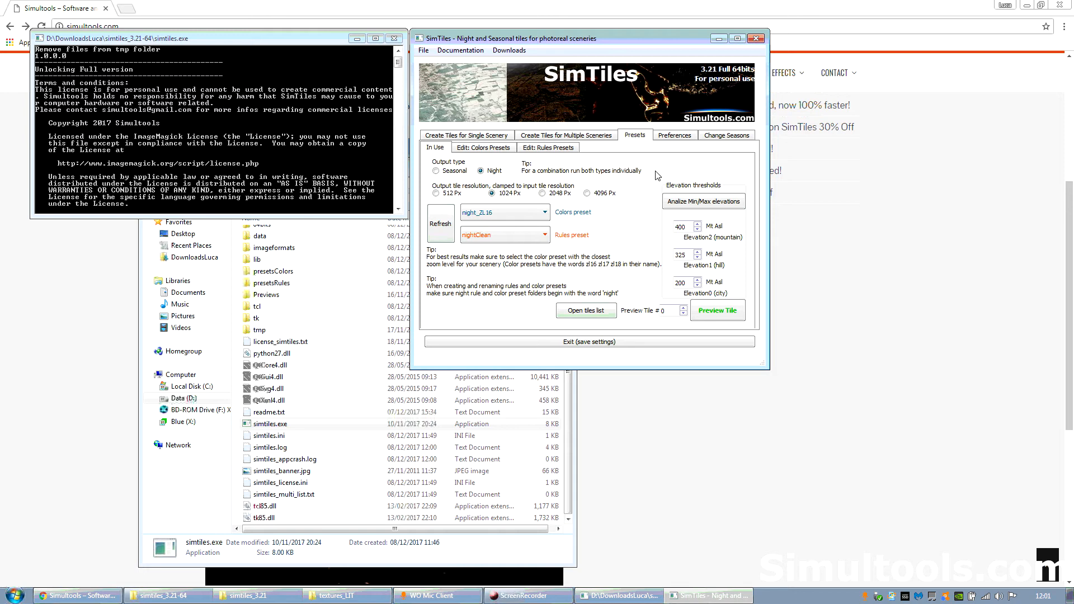
click(434, 220)
click(446, 173)
click(500, 171)
click(542, 193)
click(529, 211)
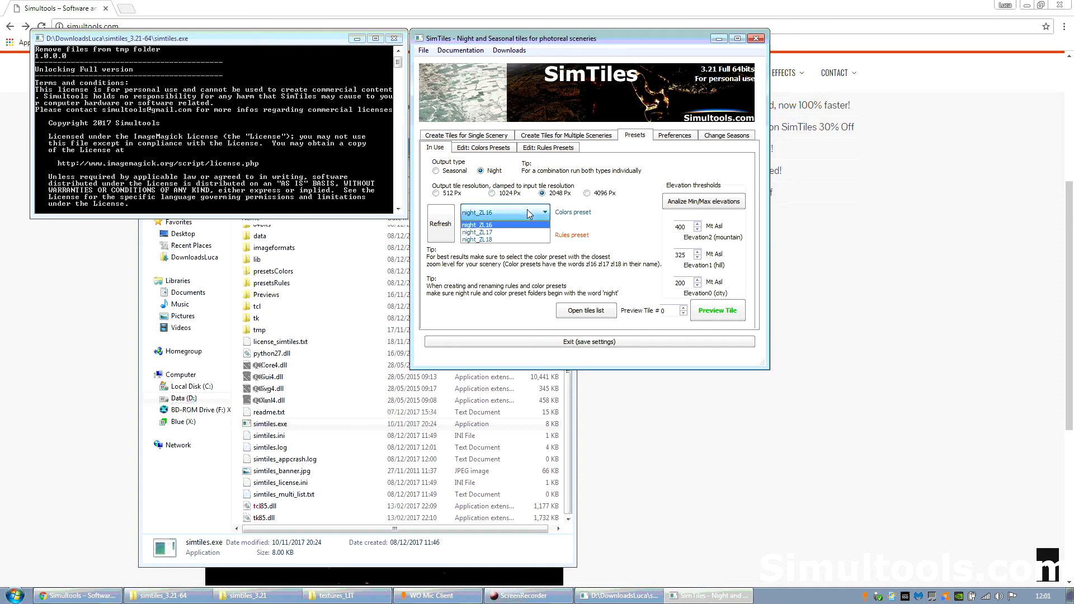
click(501, 233)
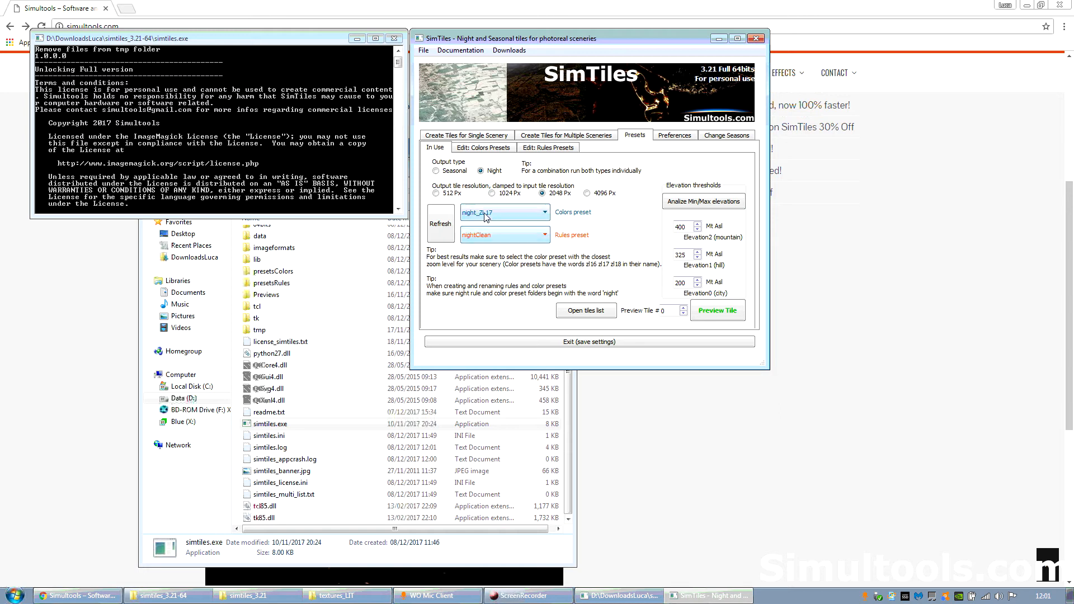
click(487, 231)
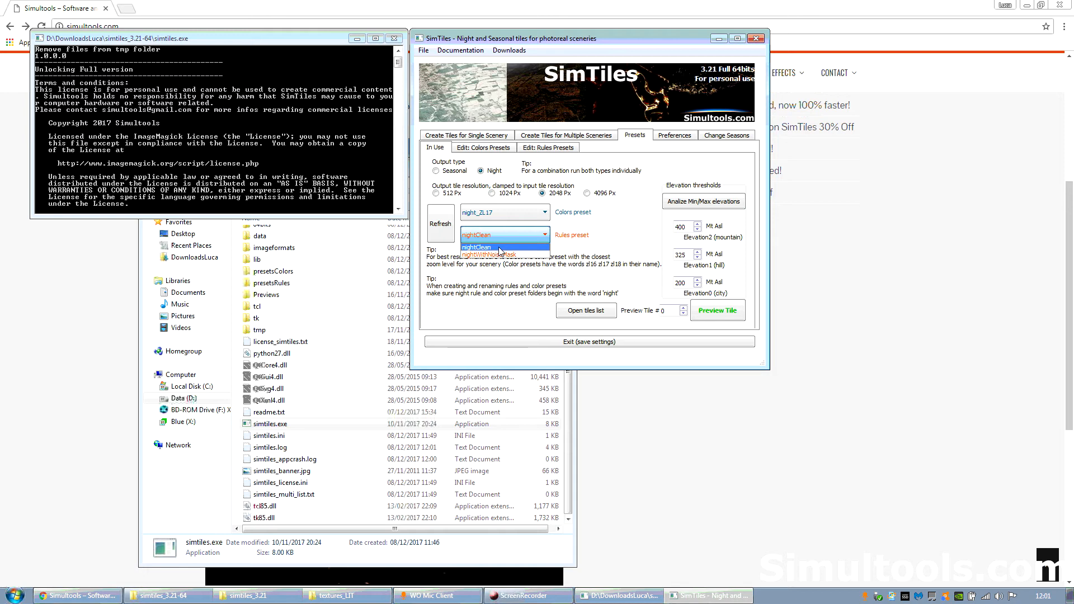
click(545, 247)
click(516, 194)
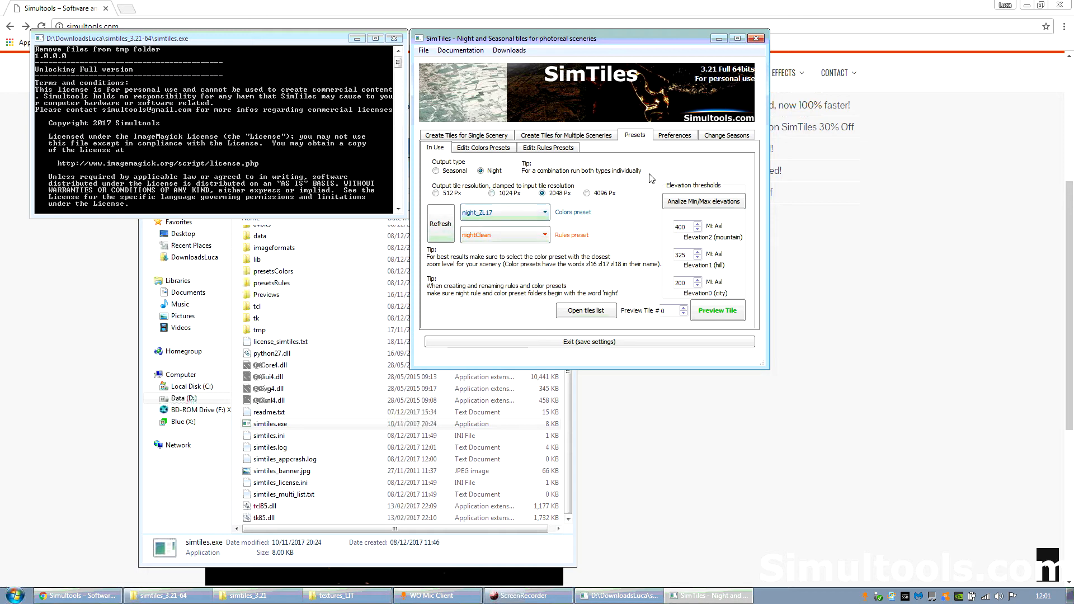
click(488, 135)
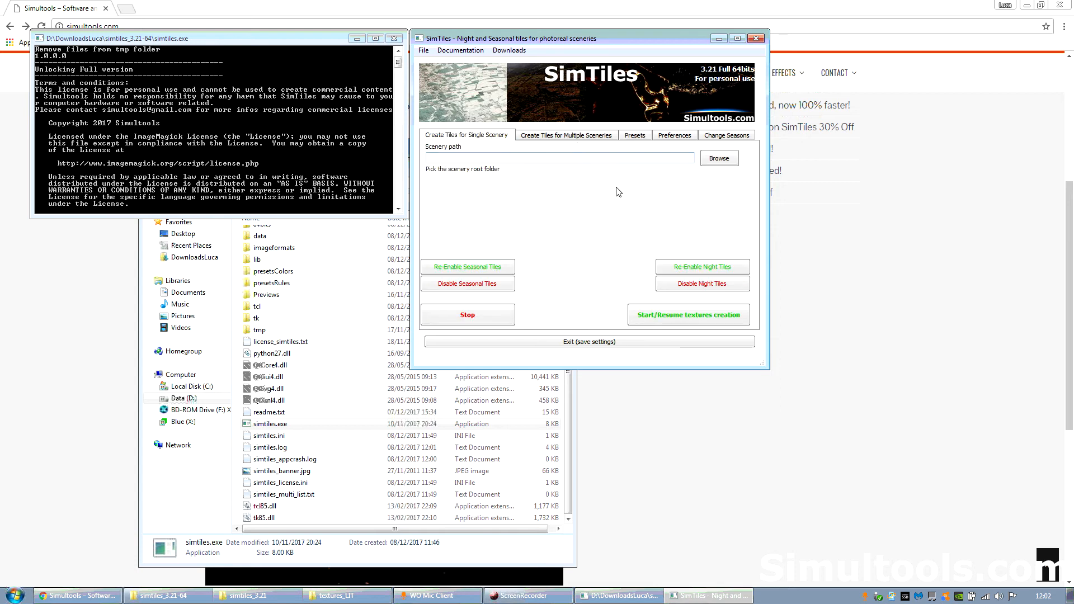
click(585, 143)
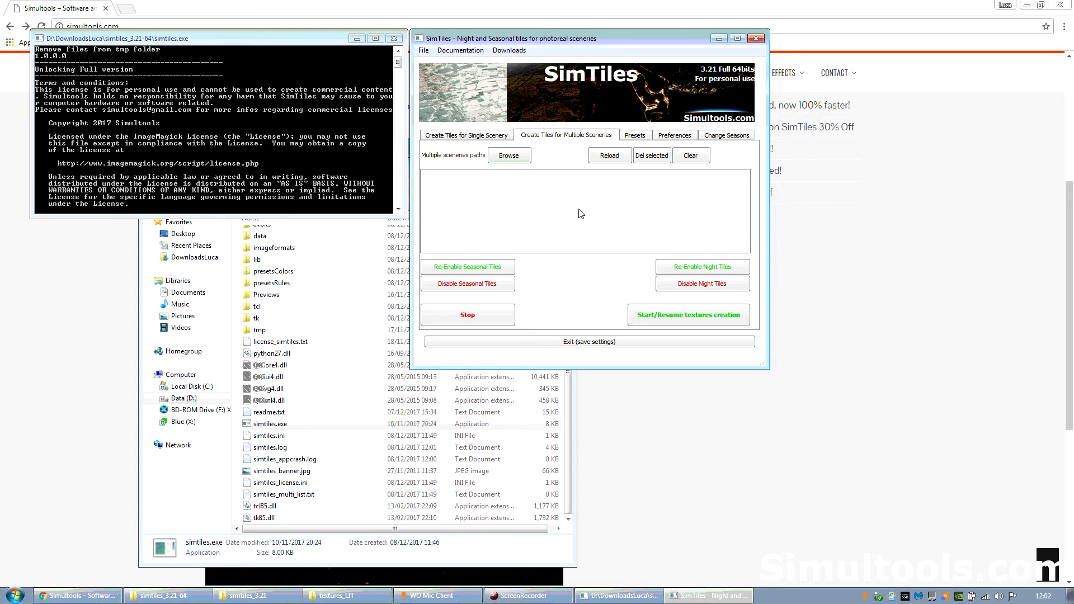
Browse the night and winter color presets in the colors preset editor, finishing on night_ZL17.
click(637, 136)
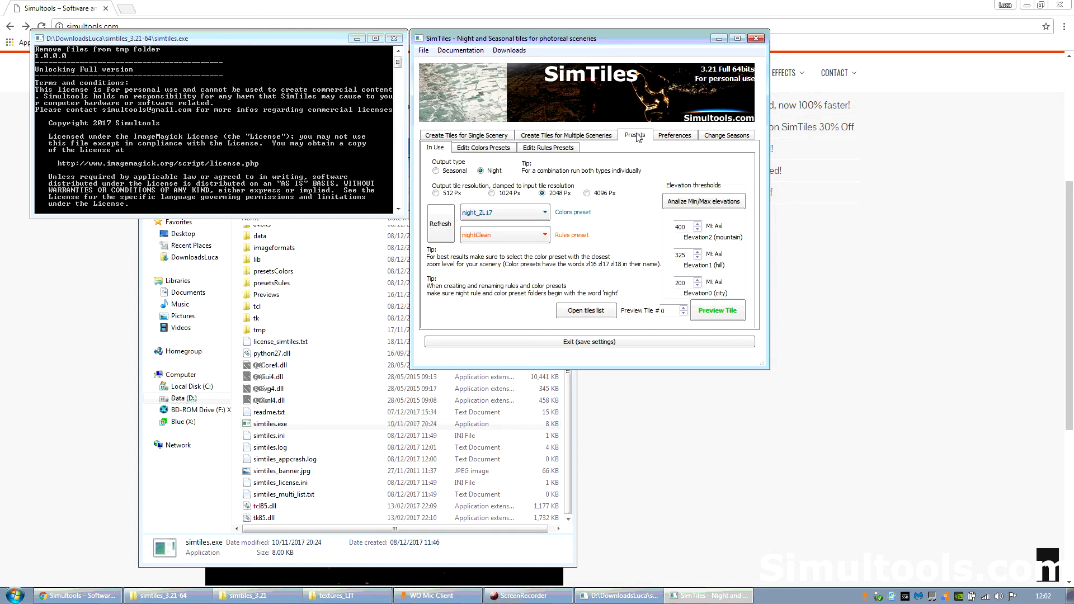
click(491, 149)
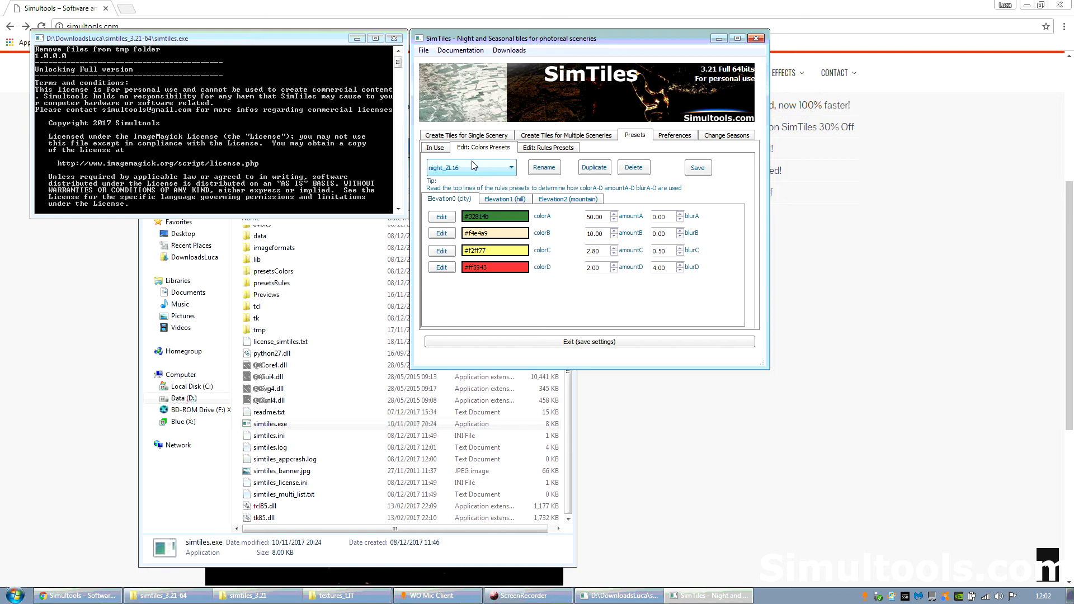
click(479, 171)
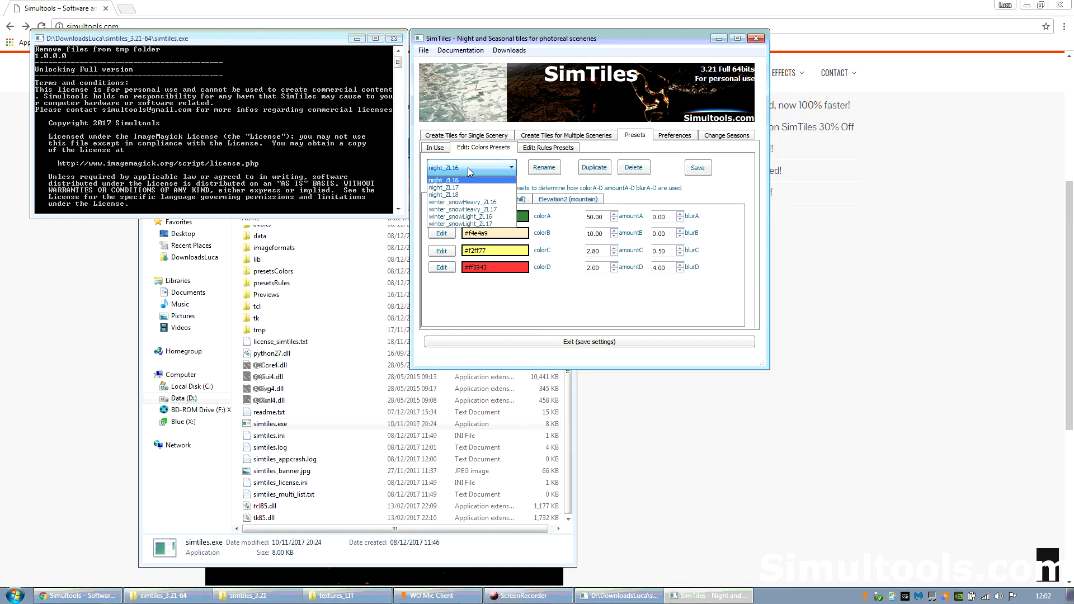
click(465, 194)
click(470, 168)
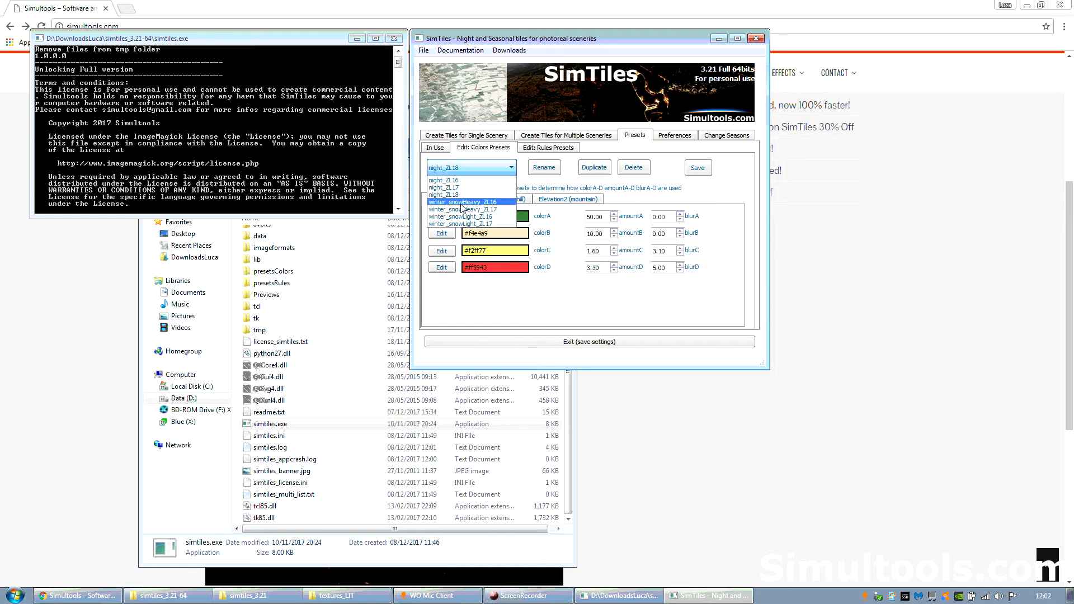
click(463, 210)
key(Up)
key(Up)
key(Up)
key(Up)
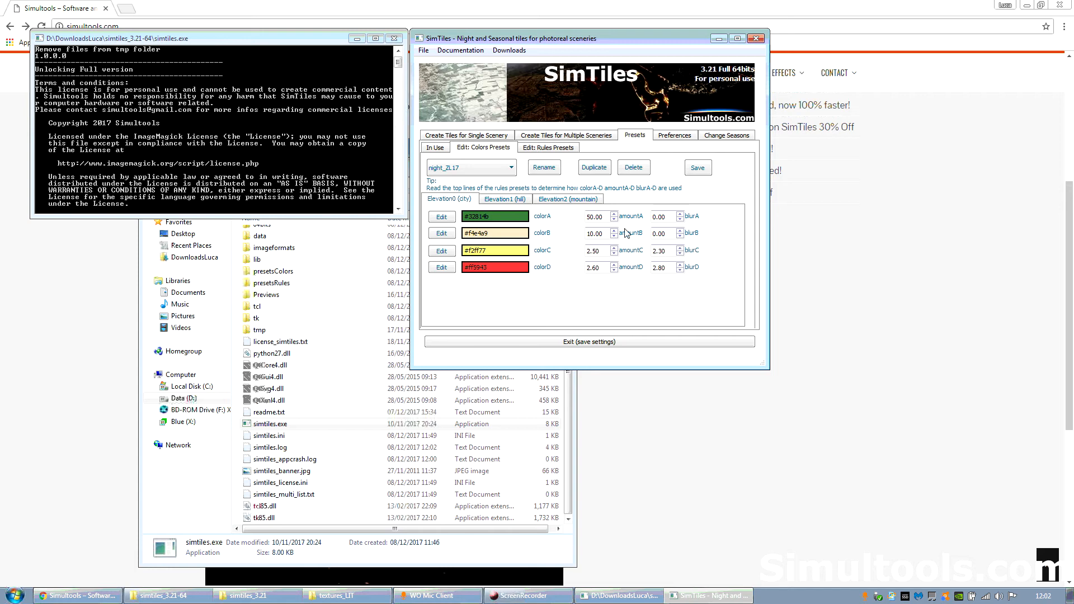
Compare the rules preset editor for nightClean with the color preset editor for night_ZL17.
click(558, 150)
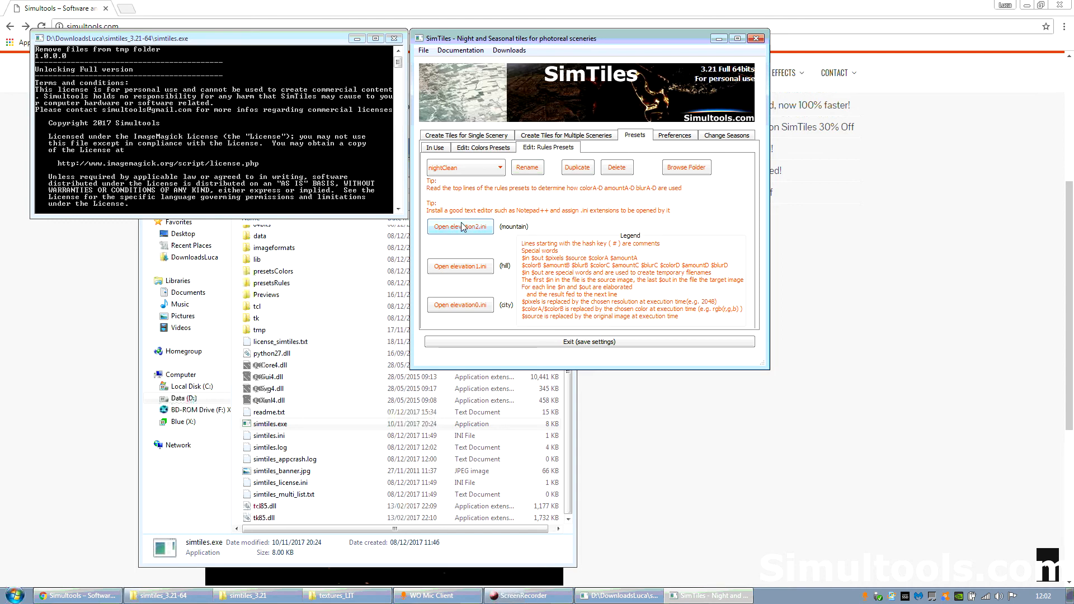
click(483, 148)
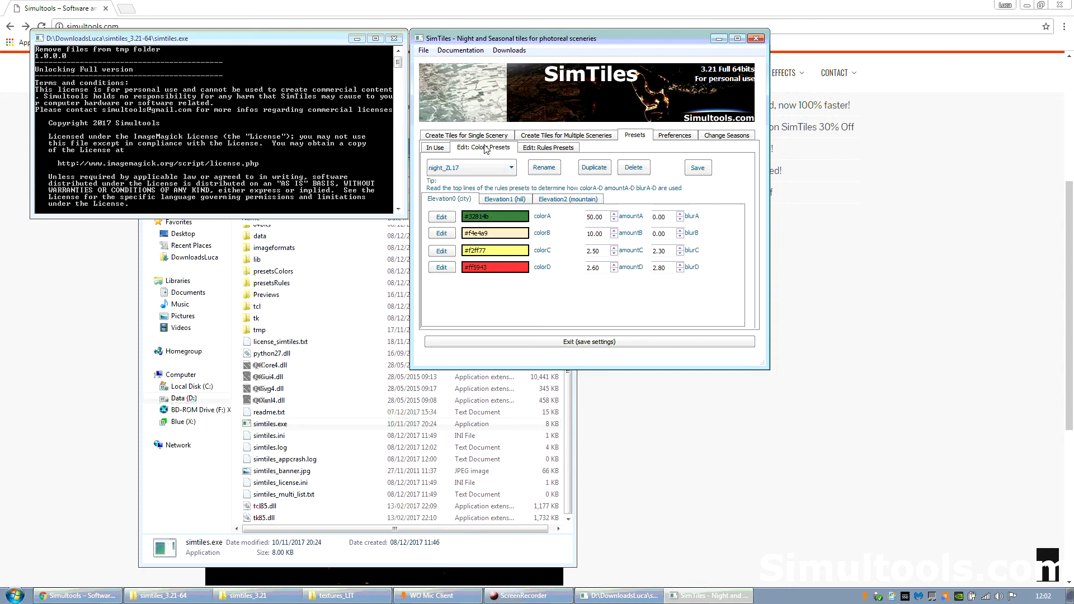
click(534, 149)
click(485, 147)
click(532, 148)
click(500, 149)
Review the main and advanced preferences and the options for changing seasons across all installed sceneries.
click(670, 139)
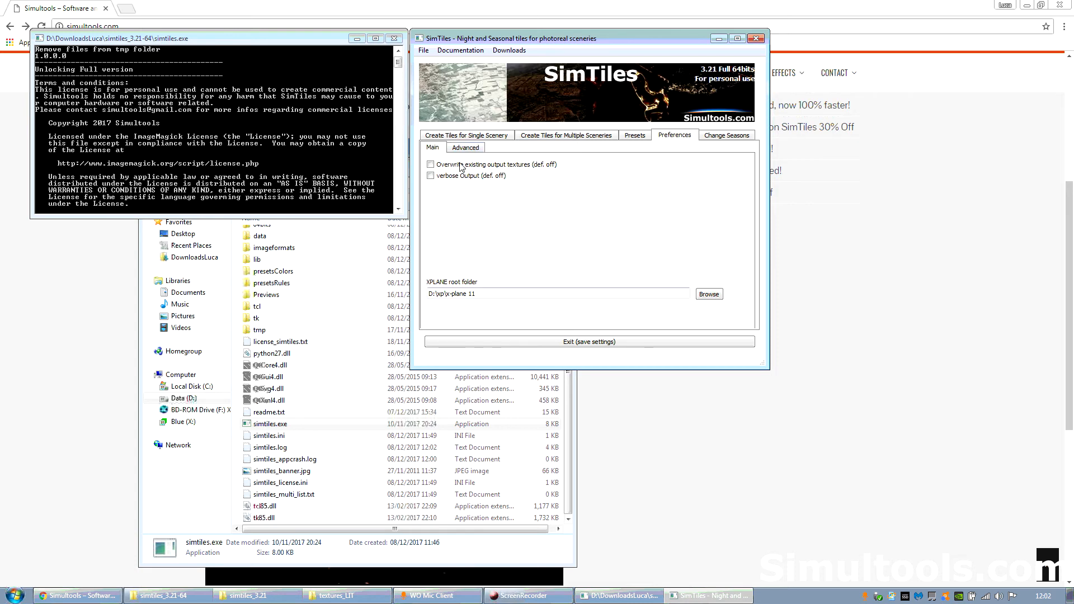
click(478, 149)
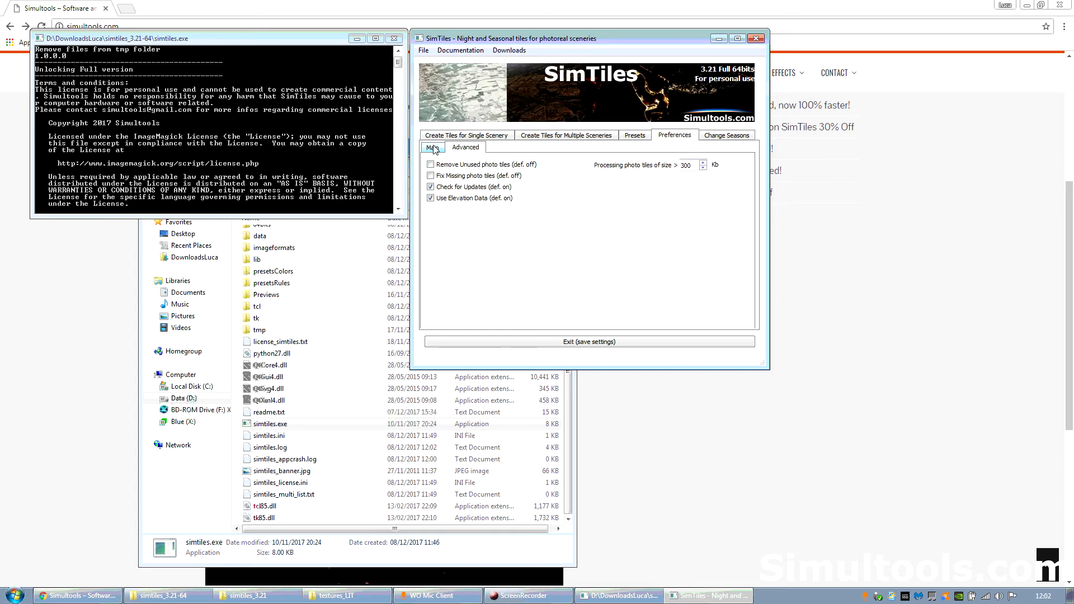
click(432, 148)
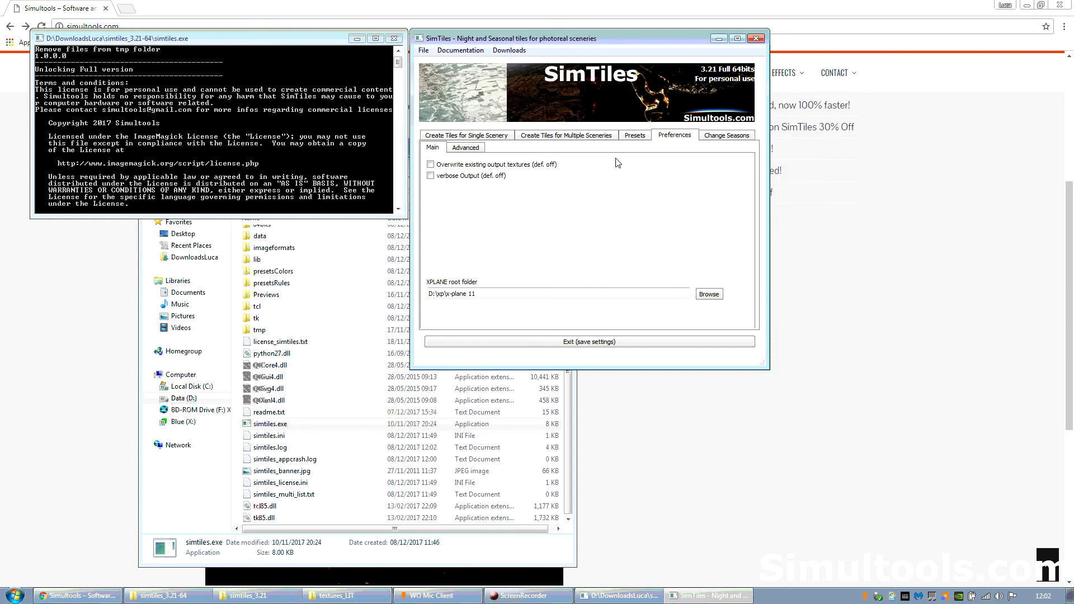
click(734, 136)
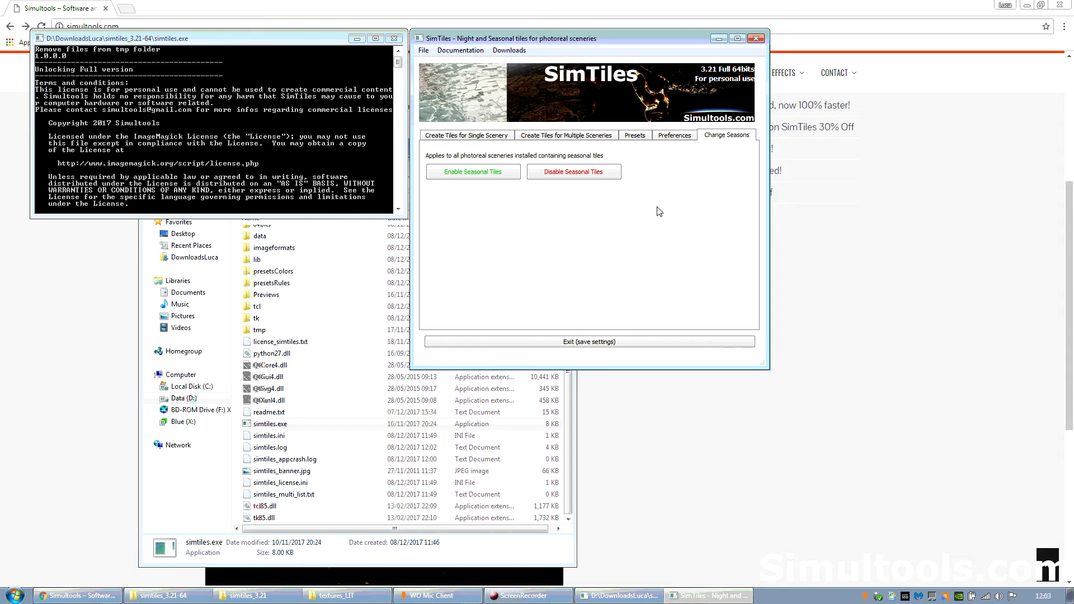
Set the single scenery path to D:\xp\x-plane 11\Custom Scenery\zOrtho4XP_+43+010_zl17.
click(463, 136)
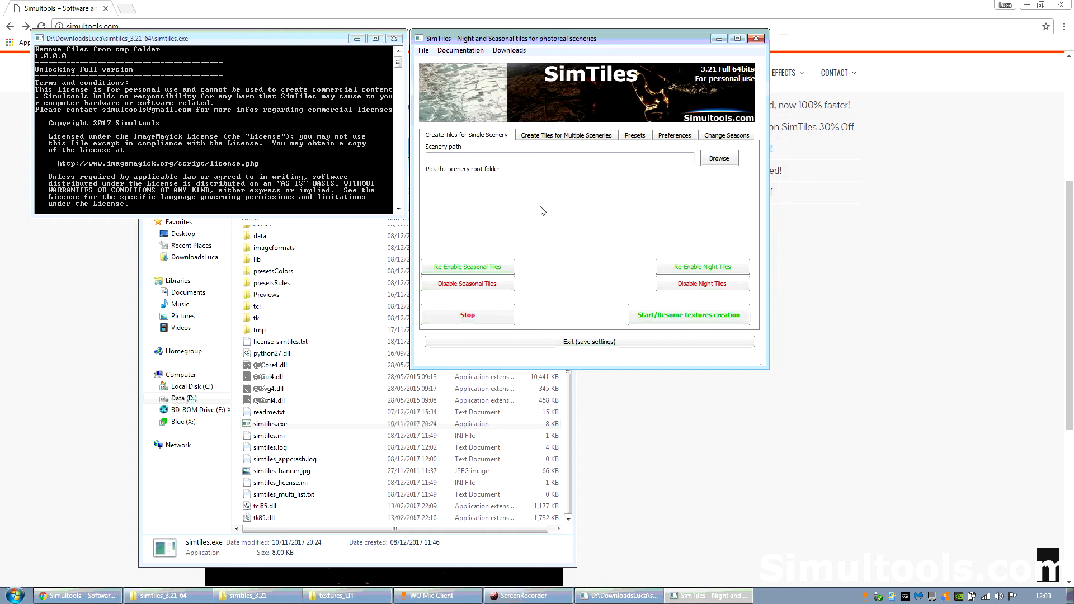
click(718, 159)
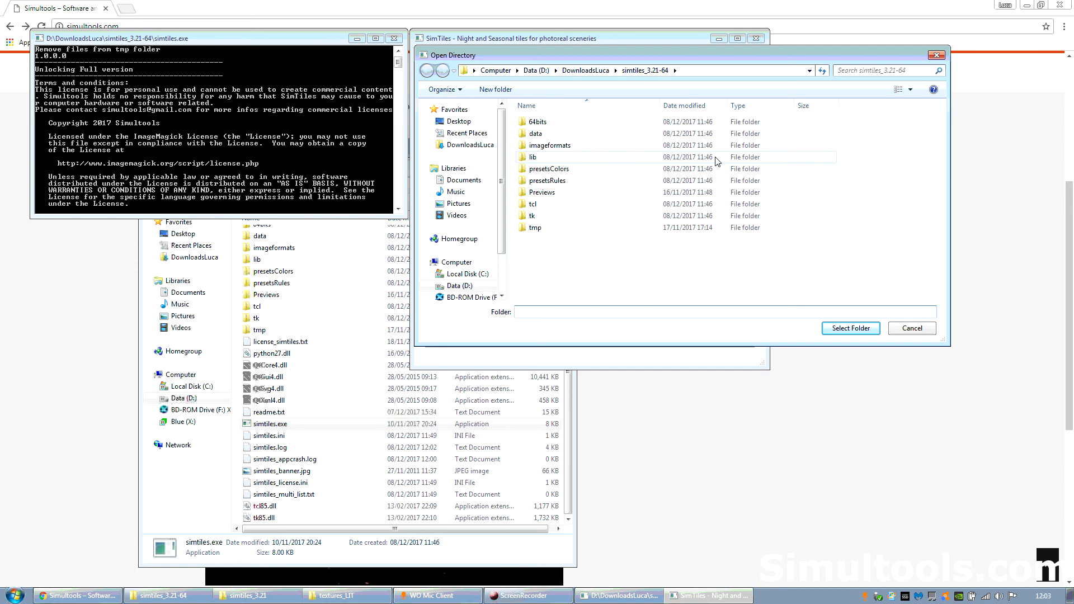
click(536, 71)
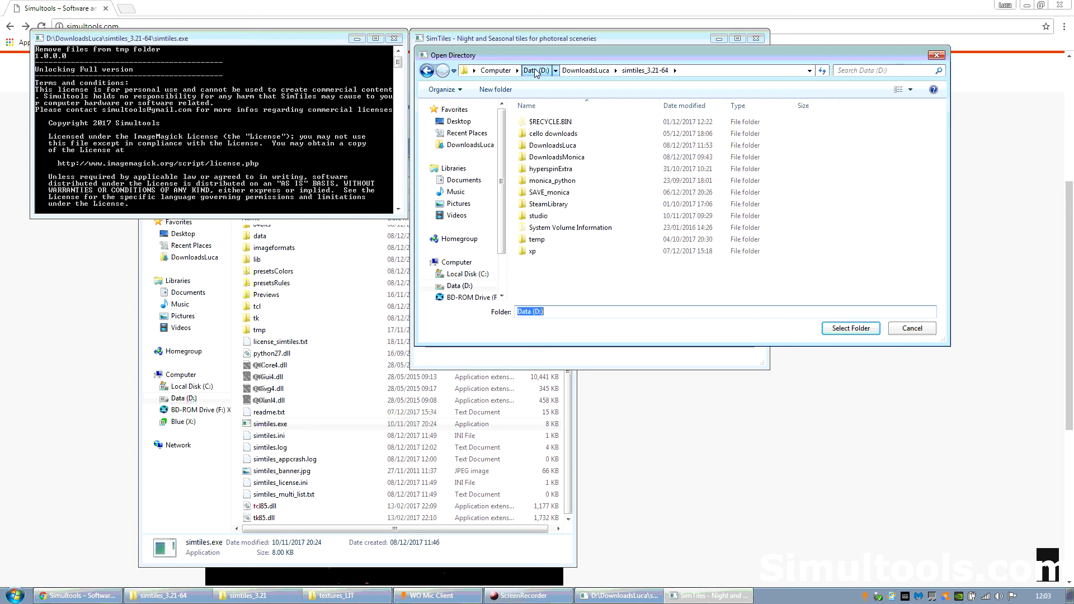
double_click(536, 251)
double_click(556, 184)
double_click(558, 162)
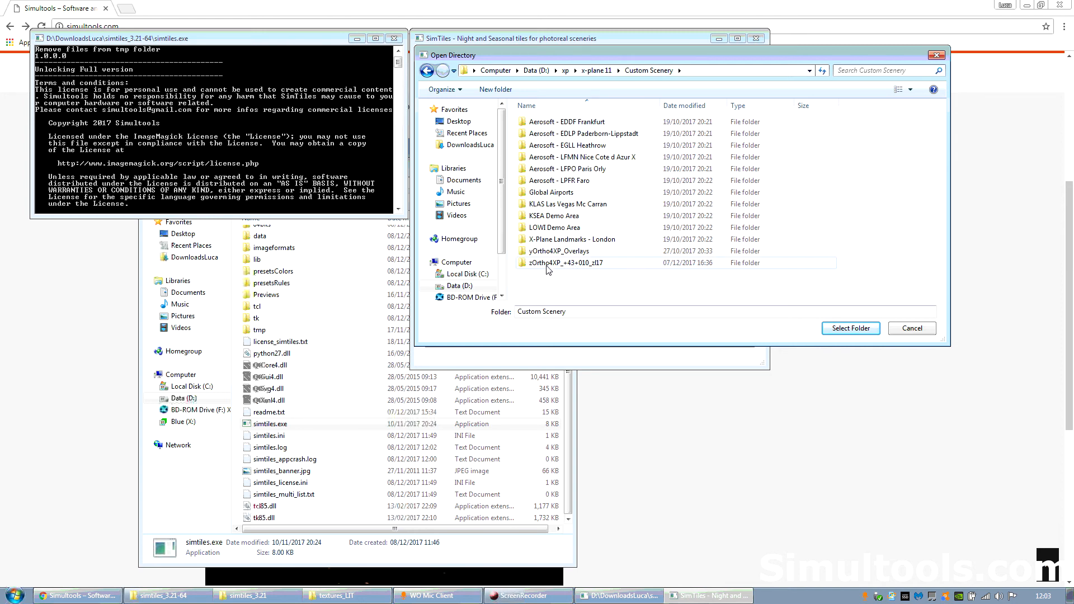
double_click(587, 267)
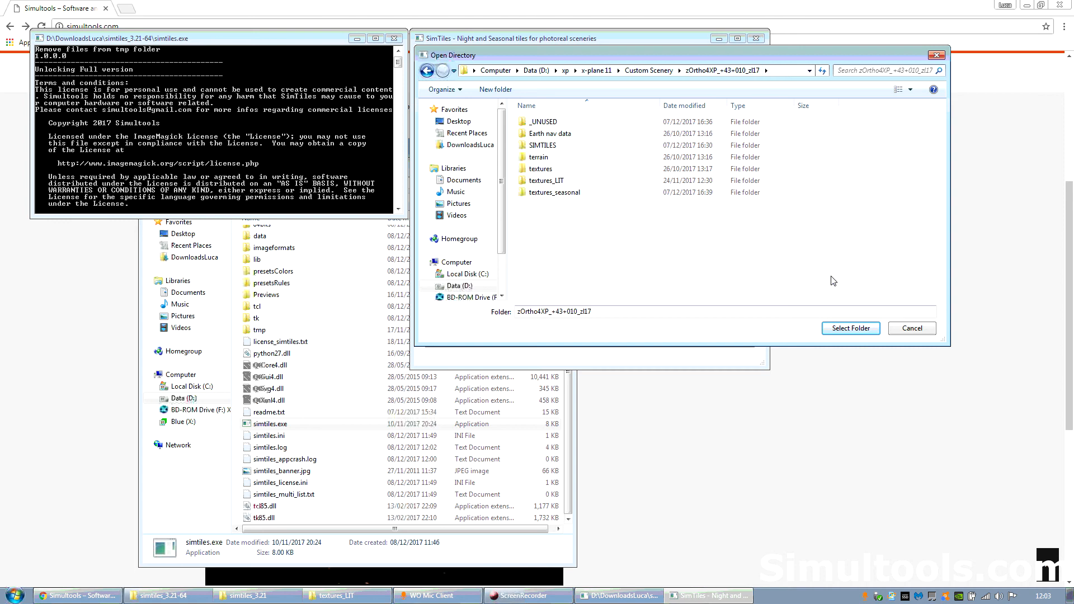
click(851, 328)
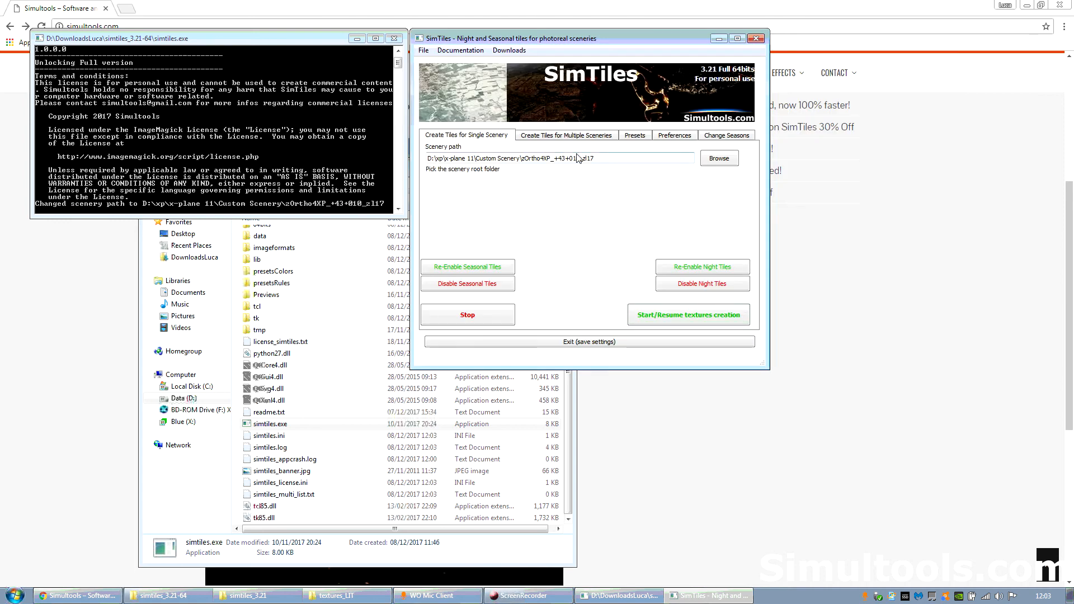
Check the output type, tile resolution, colors preset and rules preset in use for the chosen scenery.
click(635, 135)
click(439, 148)
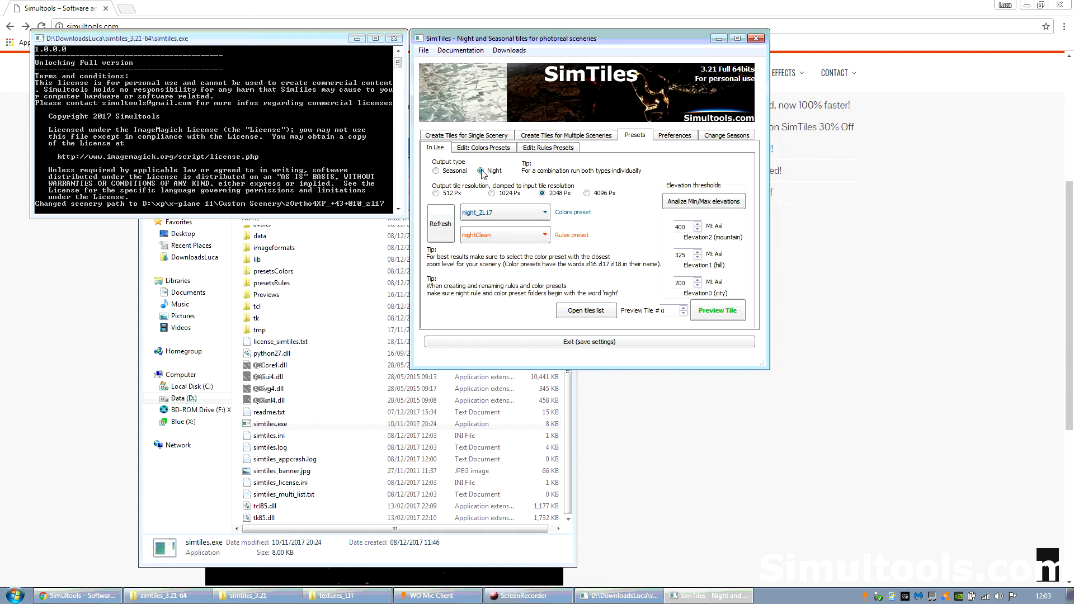
scroll(518, 219, up, 1)
click(509, 210)
click(505, 230)
Request texture creation for the chosen single scenery, but decline the confirmation.
click(476, 135)
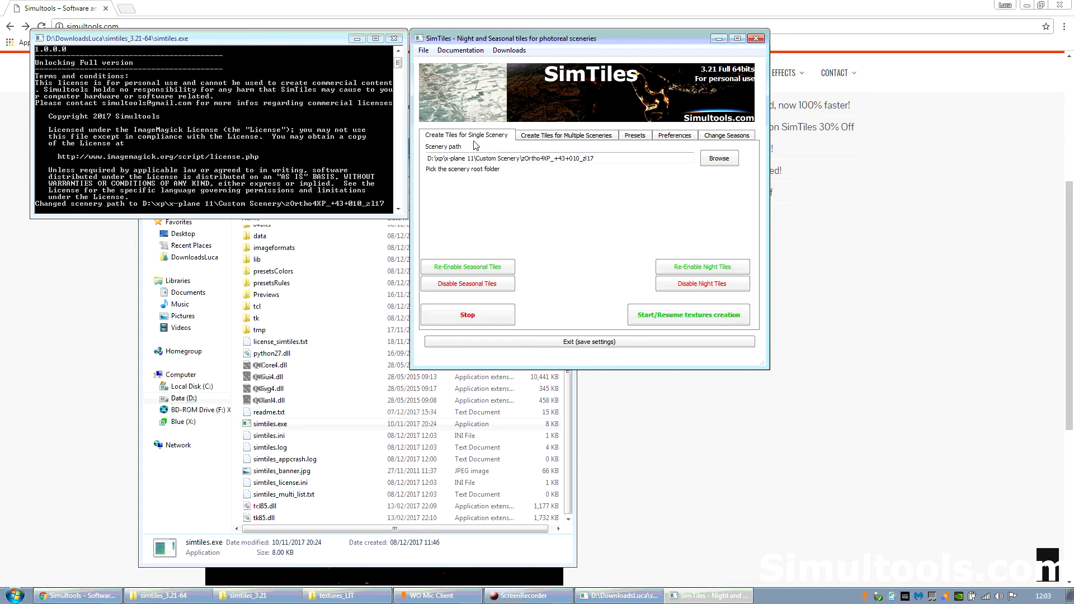
click(715, 314)
click(681, 219)
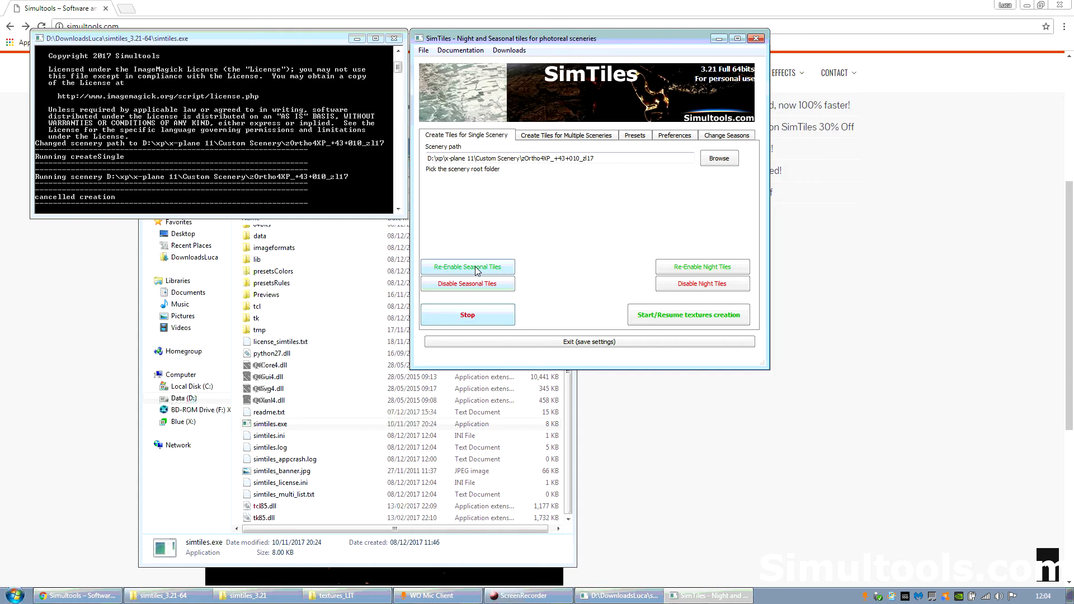
Disable the night tiles for all of the scenery's definition files and re-enable them, confirming both operations.
click(699, 286)
click(641, 221)
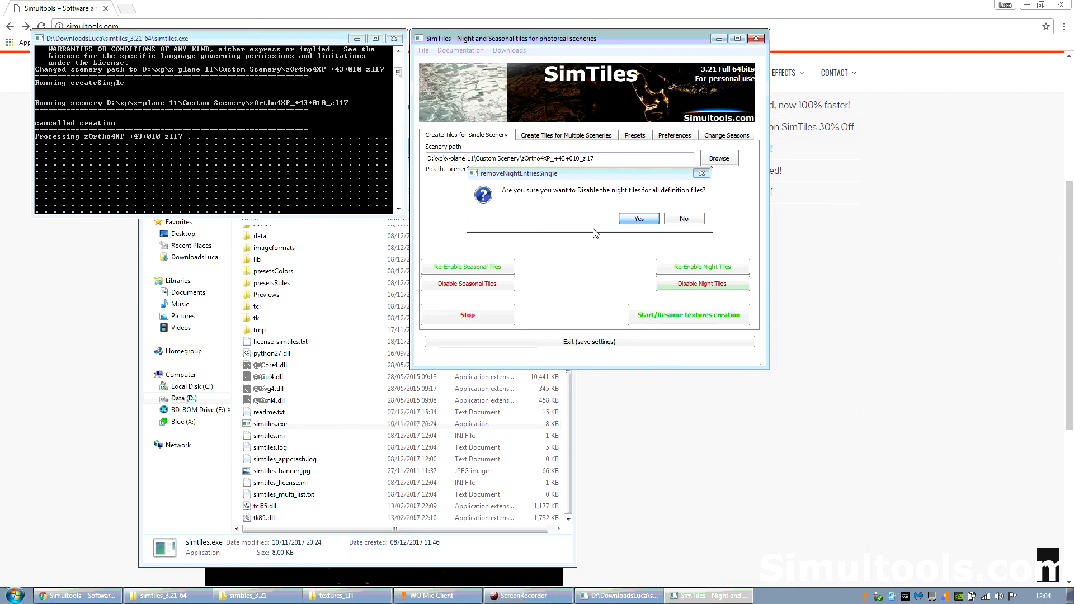
click(718, 267)
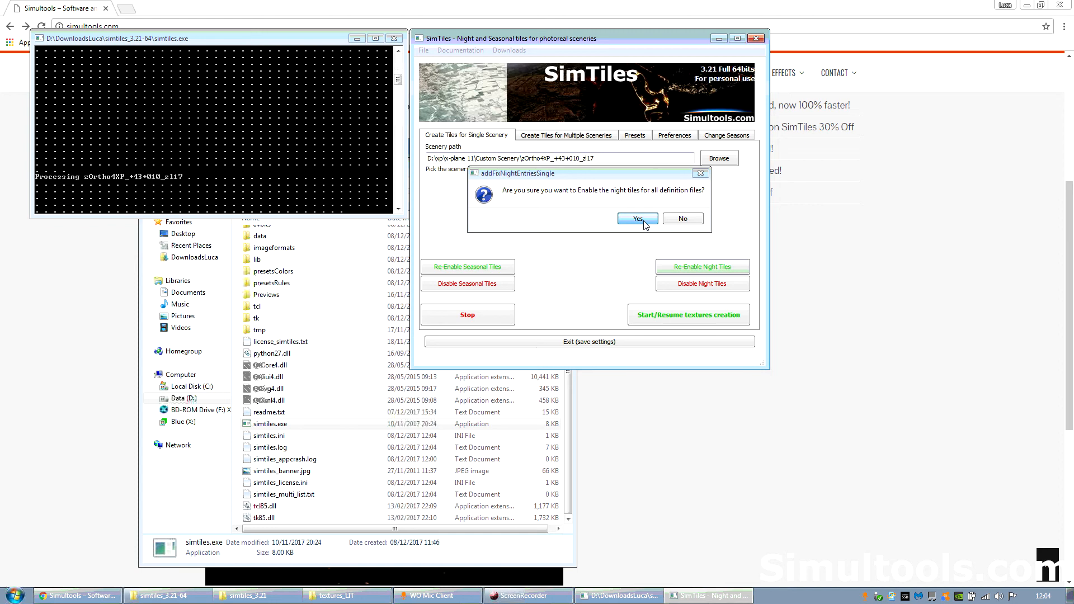
click(643, 222)
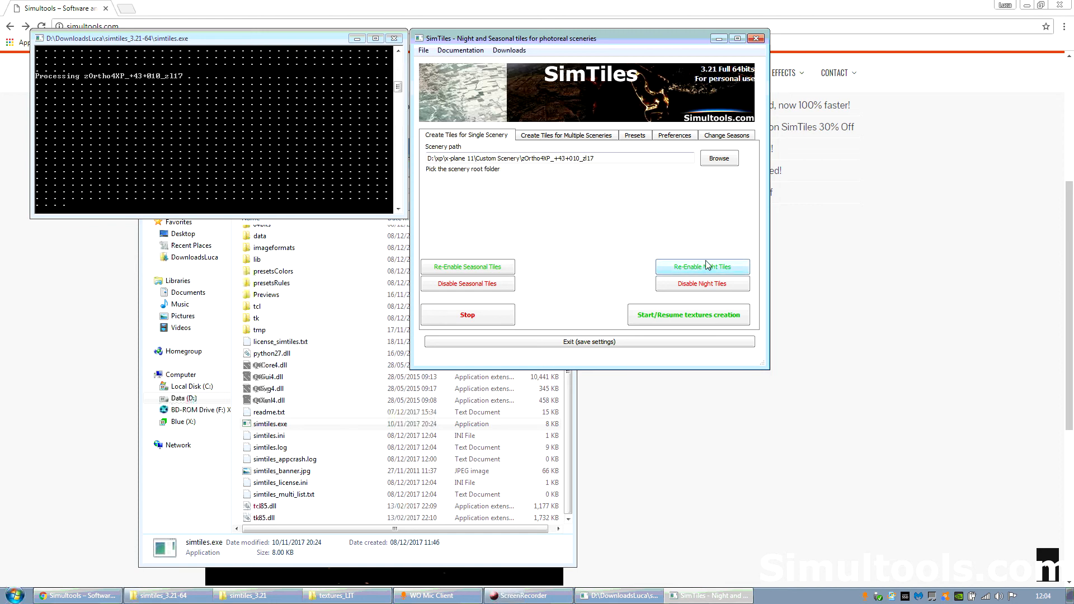
Disable the seasonal tiles for the chosen single scenery and re-enable them, confirming both operations.
click(488, 286)
click(654, 221)
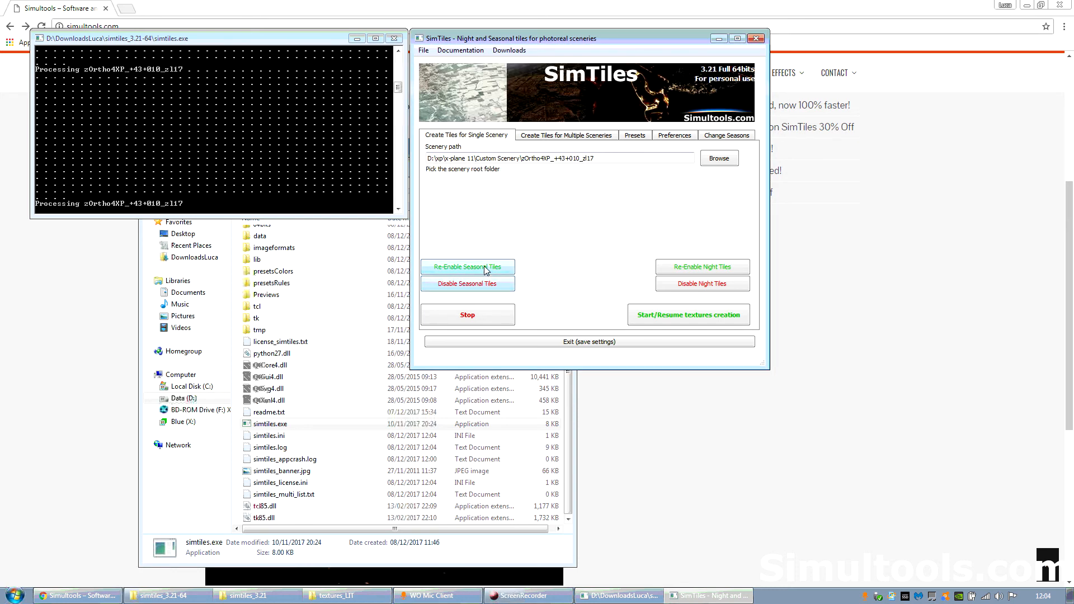
click(493, 269)
click(643, 220)
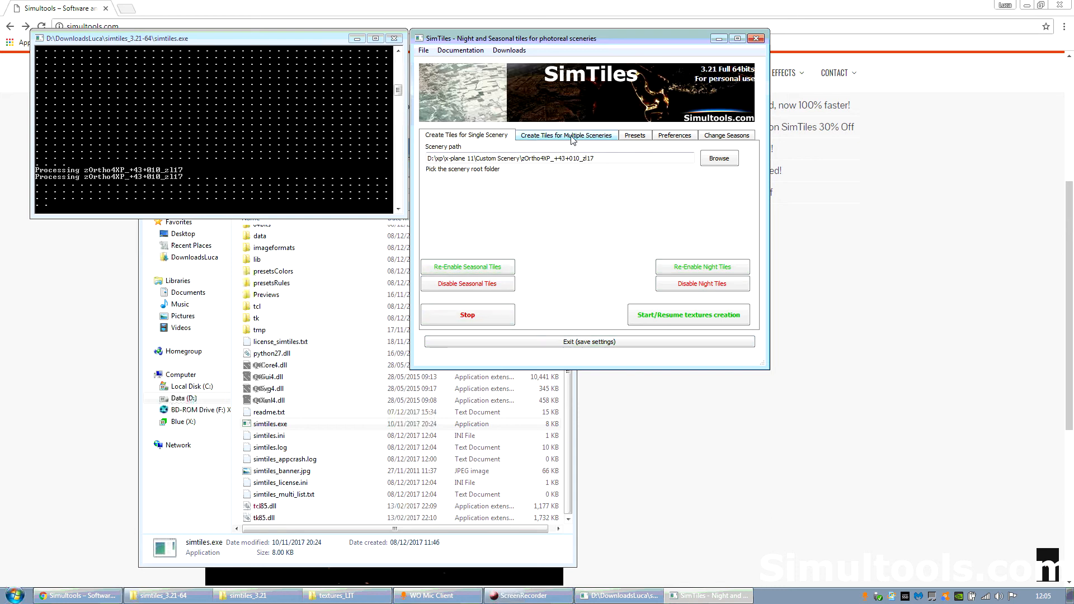
Add the X-Plane Landmarks - London and zOrtho4XP_+43+010_zl17 folders to the list of multiple scenery paths.
click(590, 138)
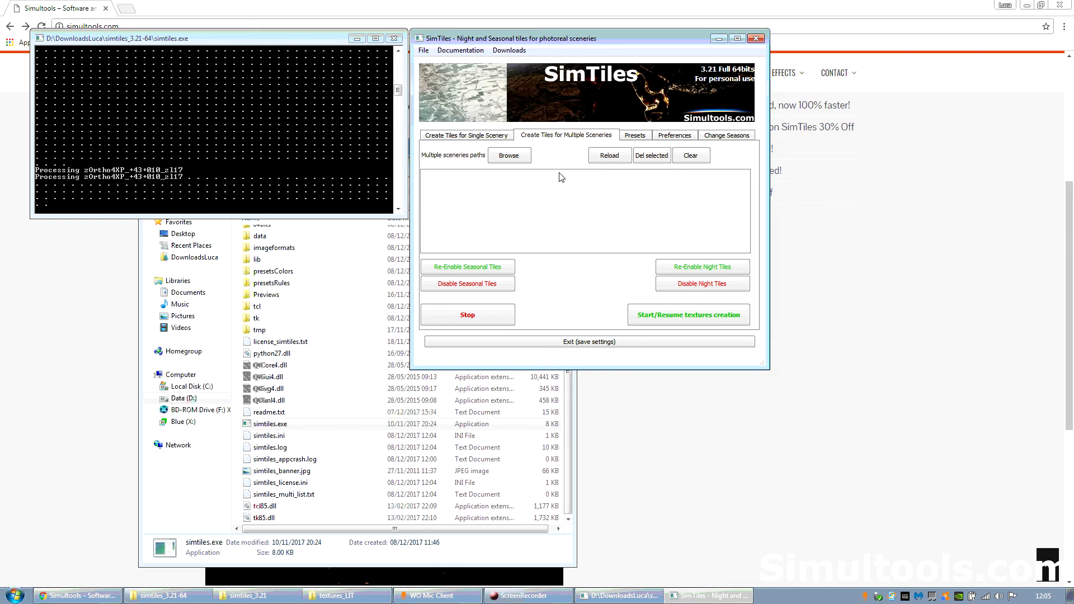
click(496, 139)
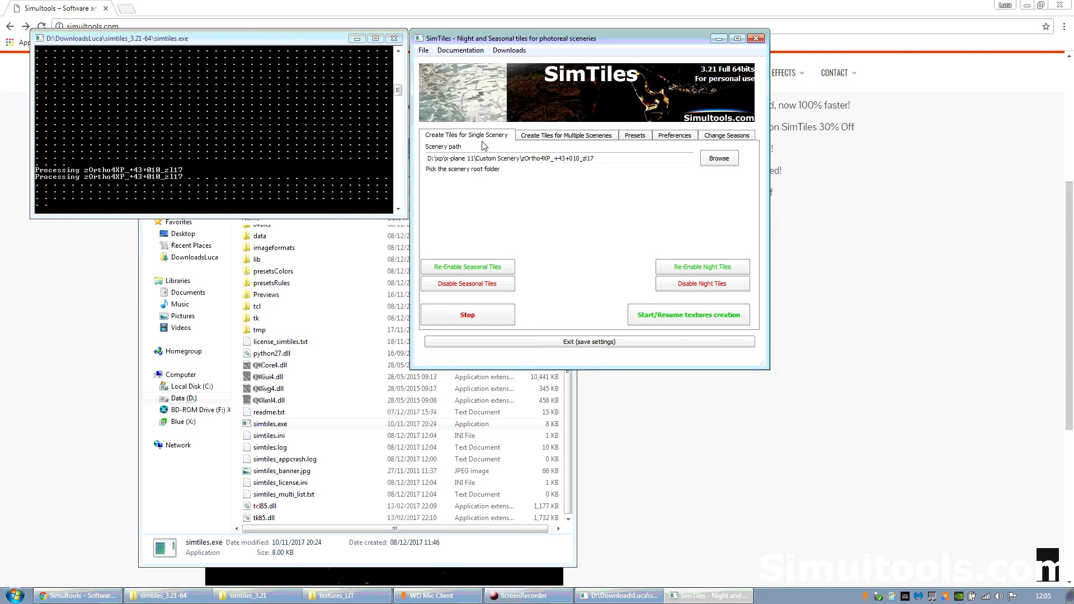
click(529, 139)
click(510, 157)
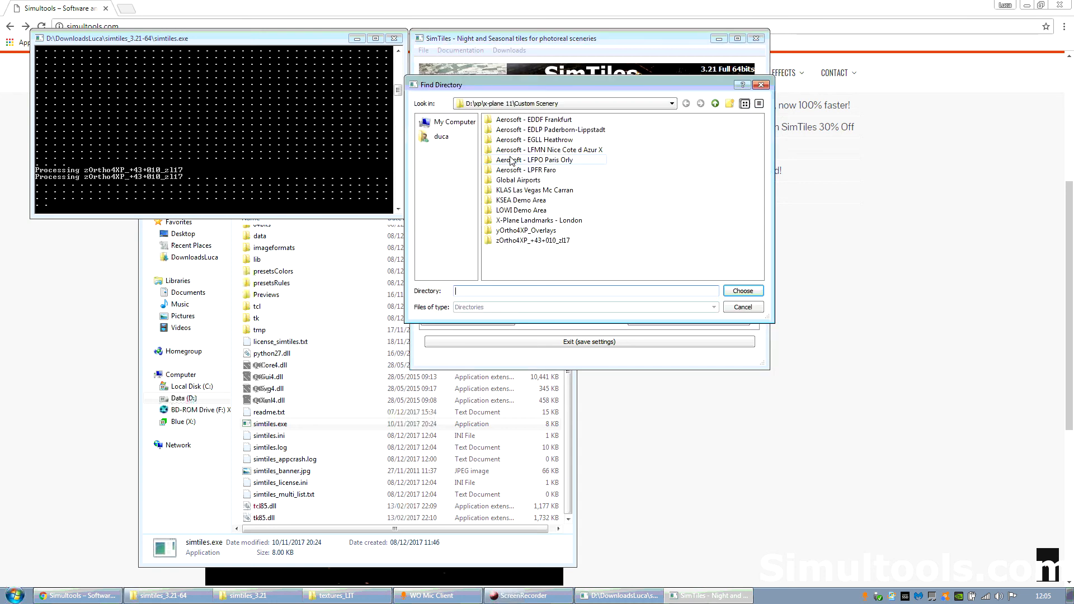
click(556, 239)
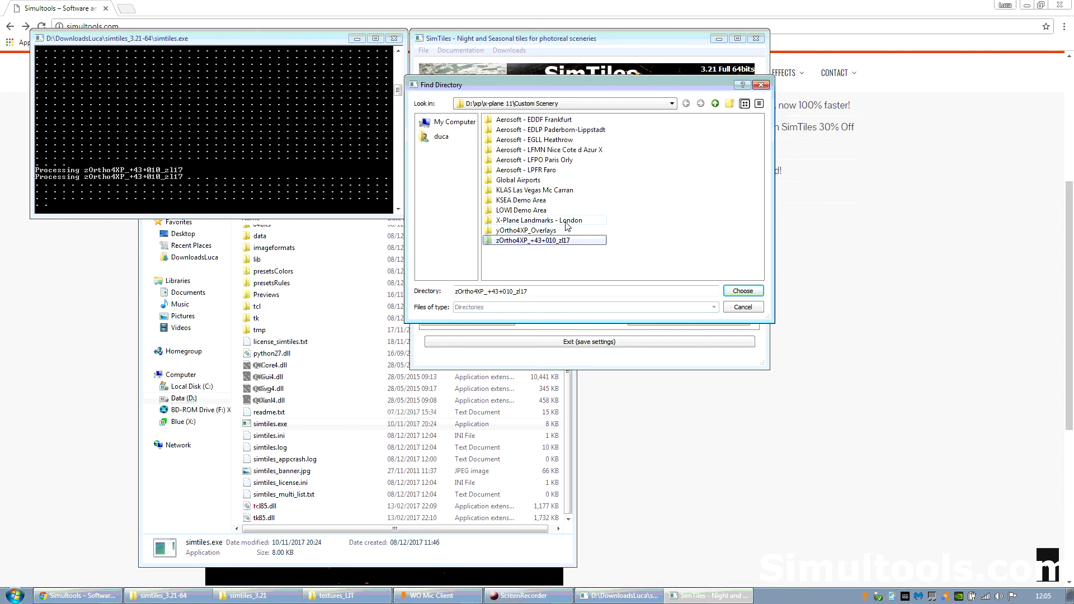
ctrl+click(568, 221)
click(743, 291)
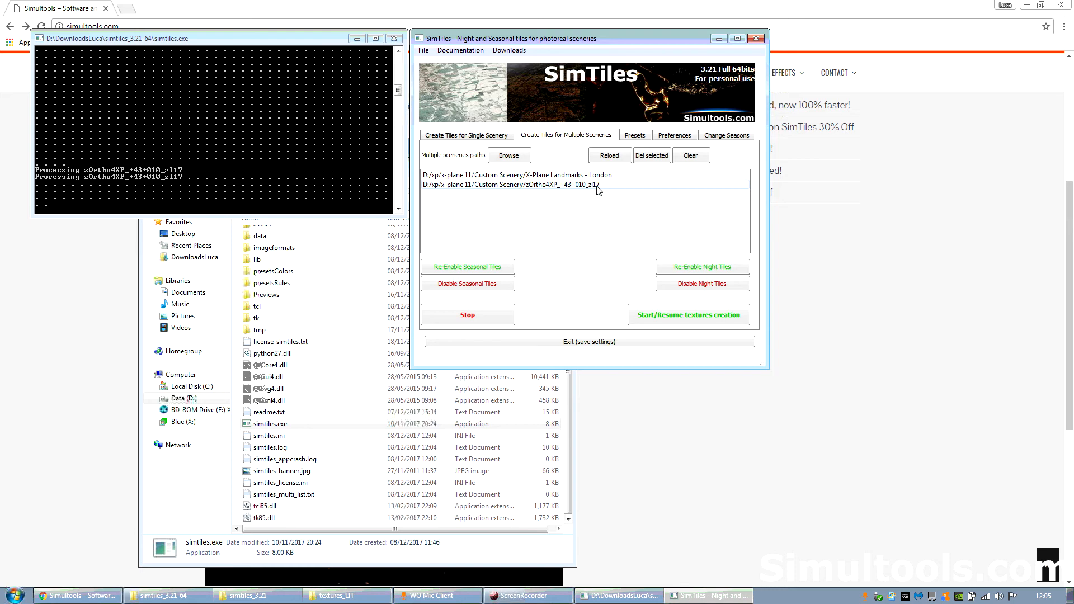
Switch the presets' output type between Seasonal and Night, finishing on Seasonal.
click(635, 135)
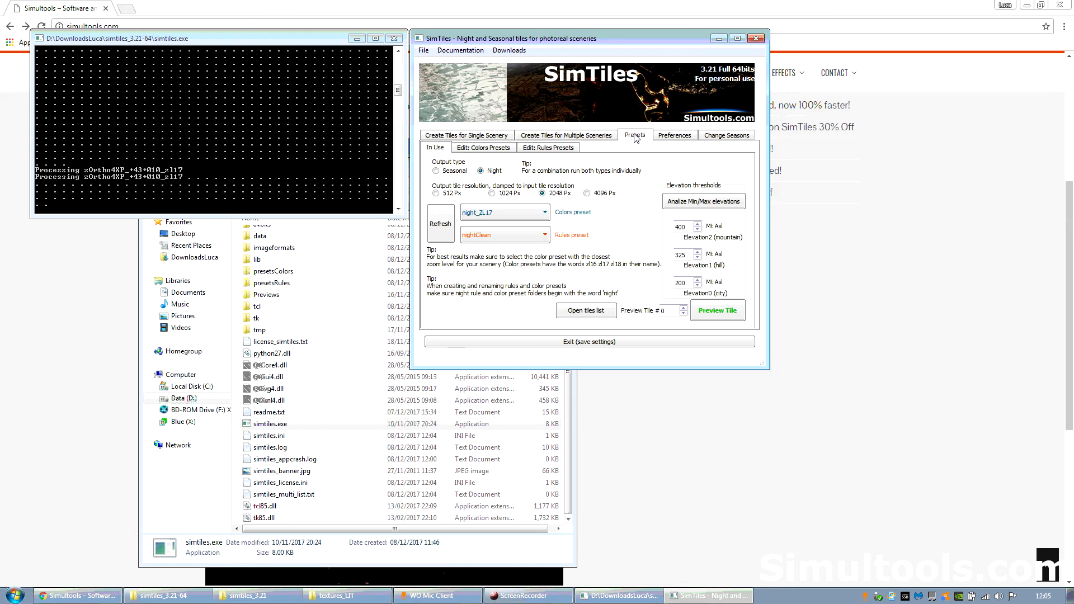
click(441, 171)
click(493, 175)
click(448, 174)
click(492, 174)
click(454, 175)
View the main preferences and the season-changing options that apply to all installed photoreal sceneries.
click(674, 136)
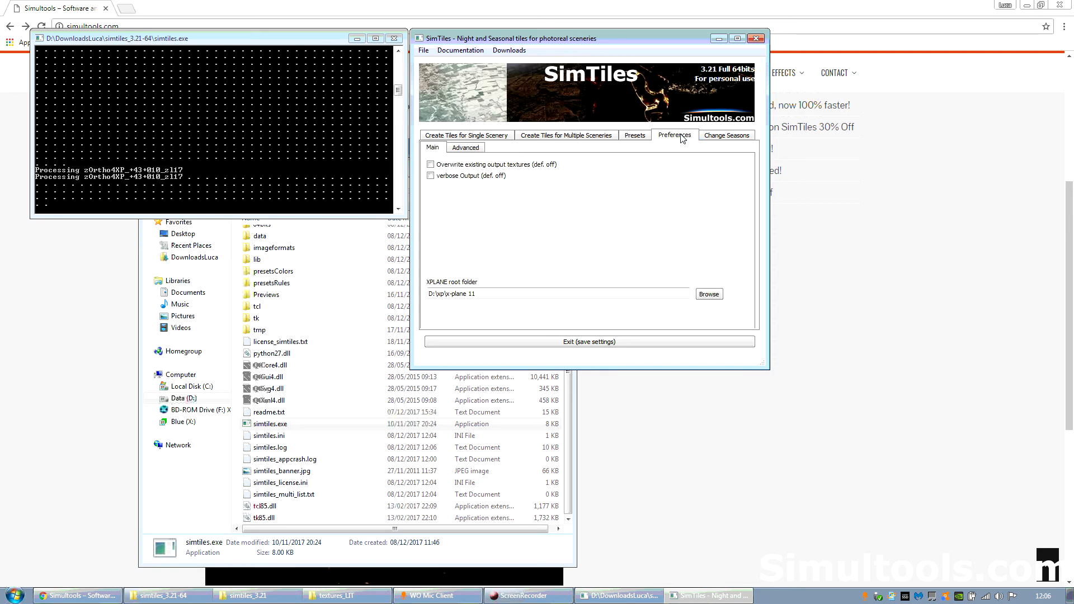
click(728, 136)
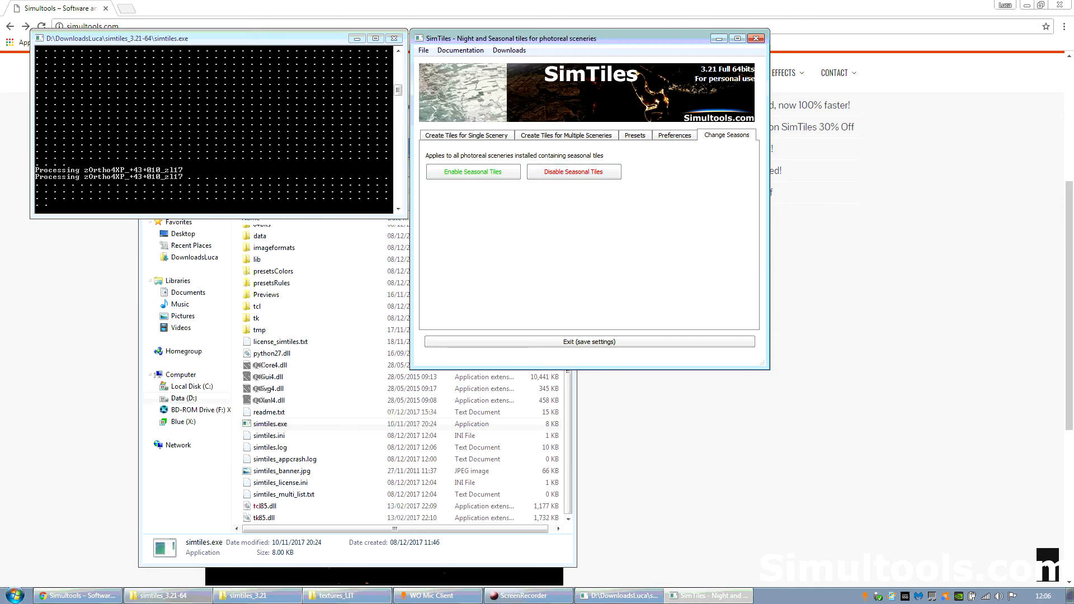
Open scenery_packs.ini from D:\xp\x-plane 11\Custom Scenery, highlight the yOrtho4XP_Overlays and zOrtho4XP_+43+010_zl17 entries, and close the file.
click(305, 297)
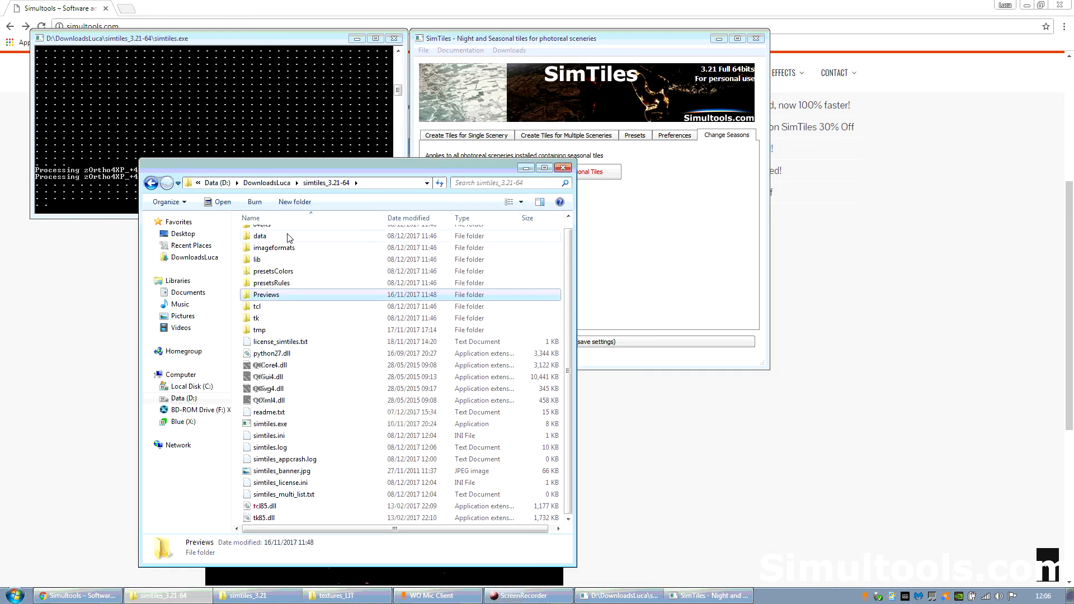
click(216, 184)
double_click(260, 368)
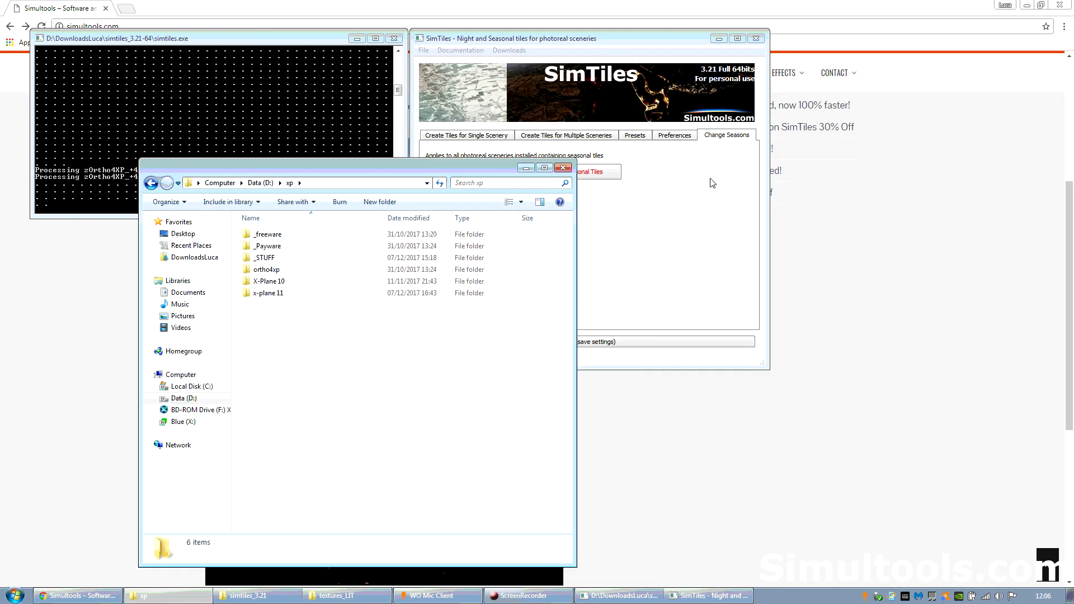
double_click(283, 294)
double_click(281, 260)
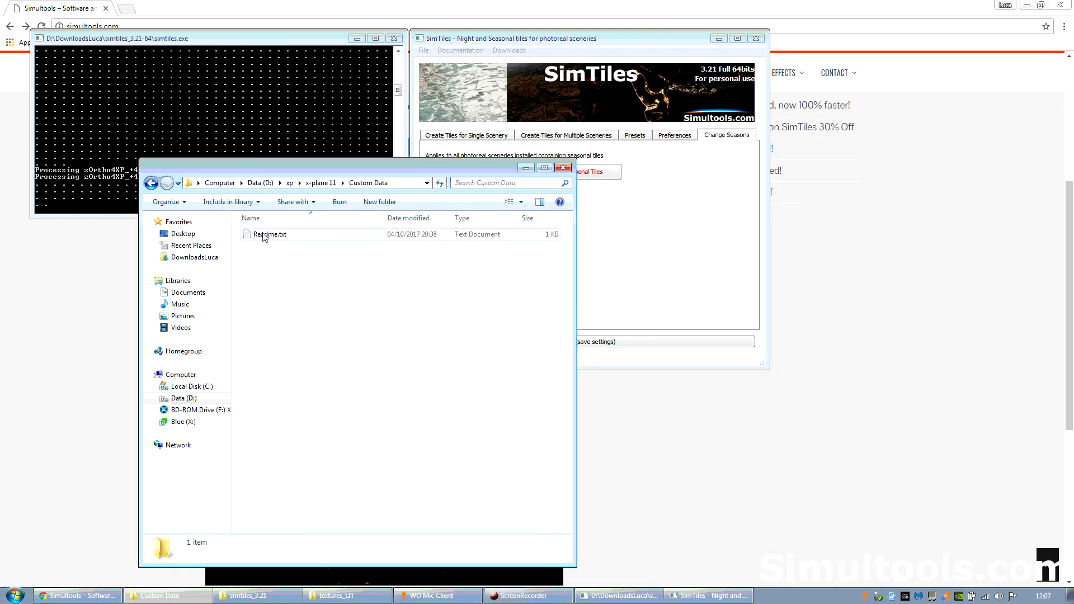
click(324, 183)
double_click(285, 270)
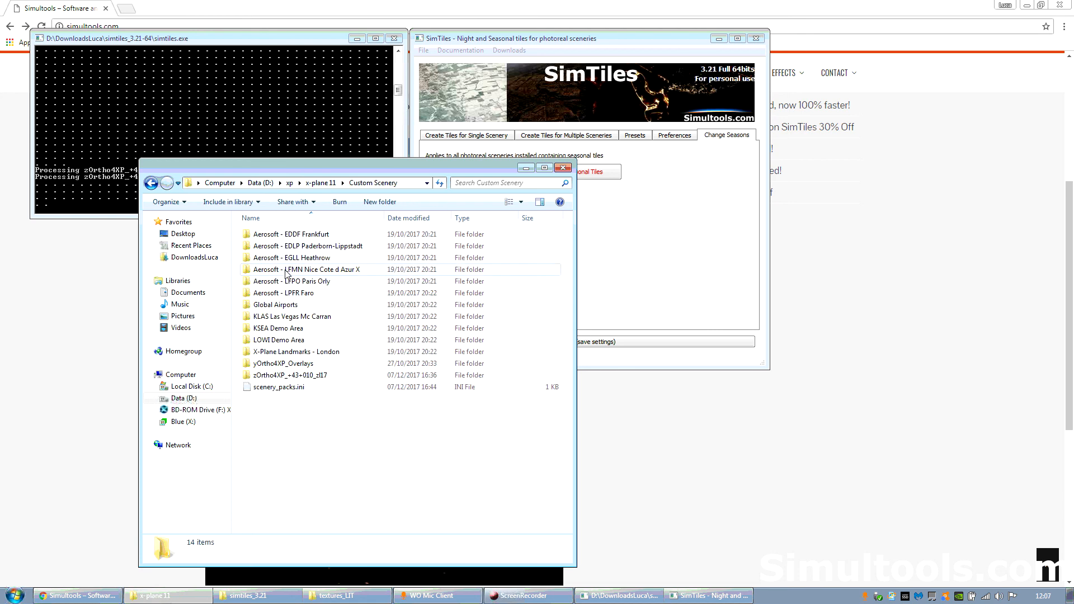
double_click(275, 387)
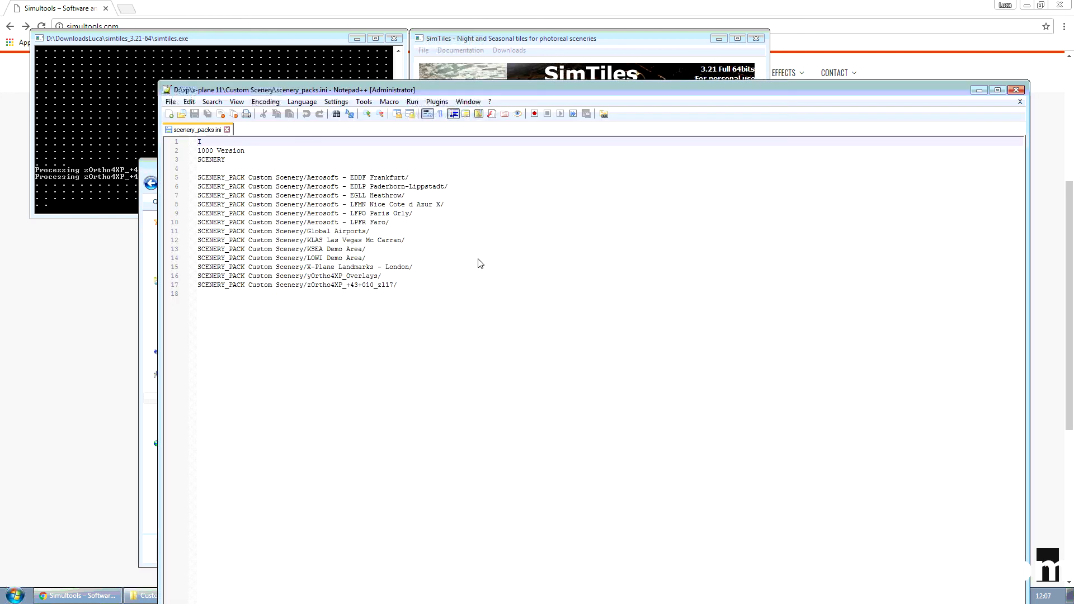
drag(413, 289, 176, 282)
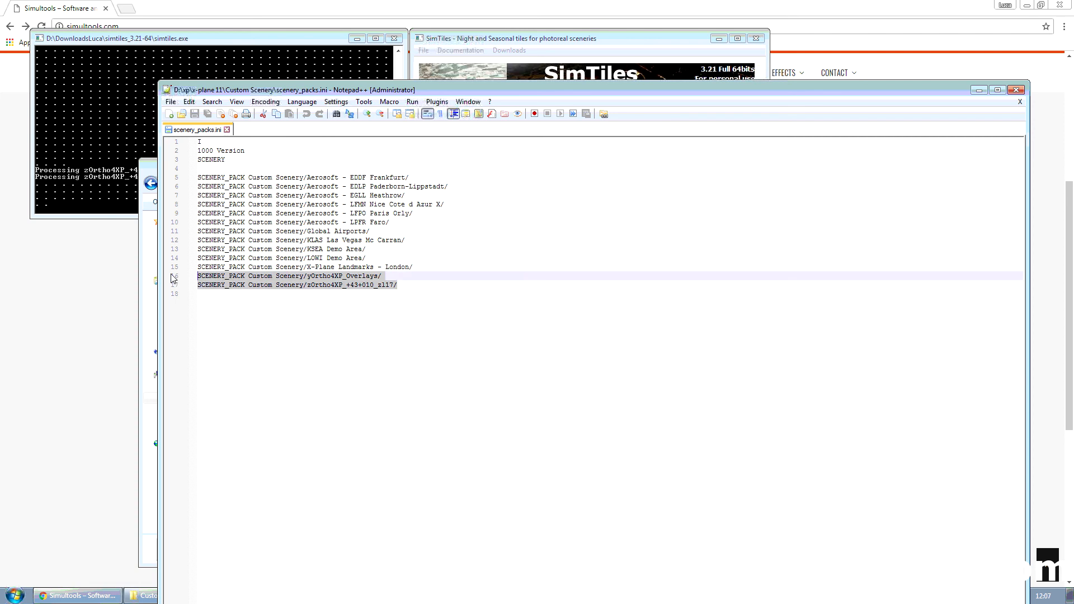
click(1016, 90)
Enable the seasonal tiles for all installed photoreal sceneries in SimTiles, disable them, and uncover the console output.
click(638, 231)
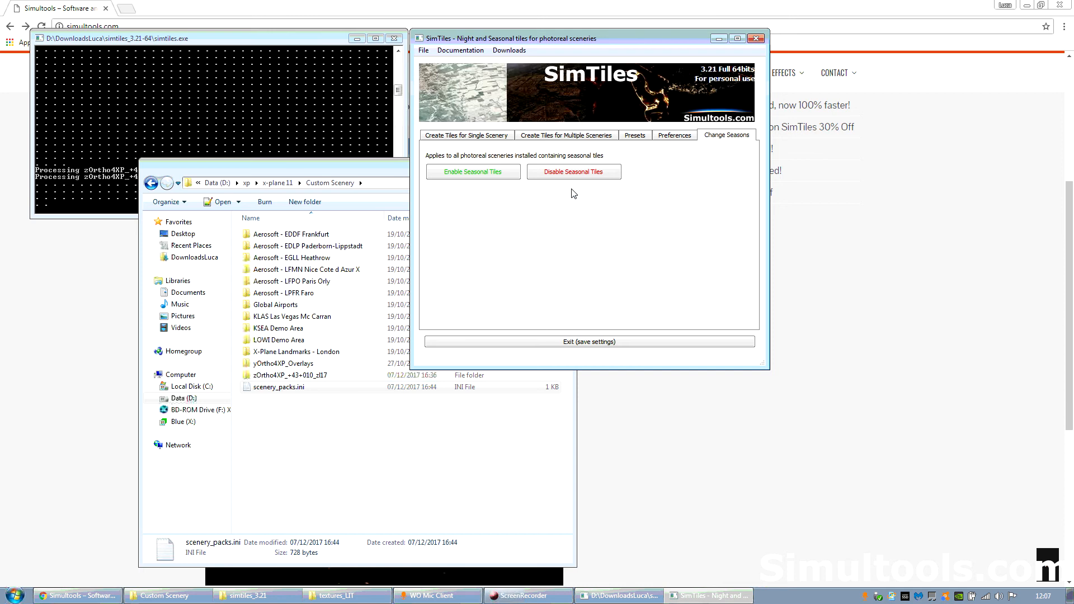
click(485, 171)
click(564, 219)
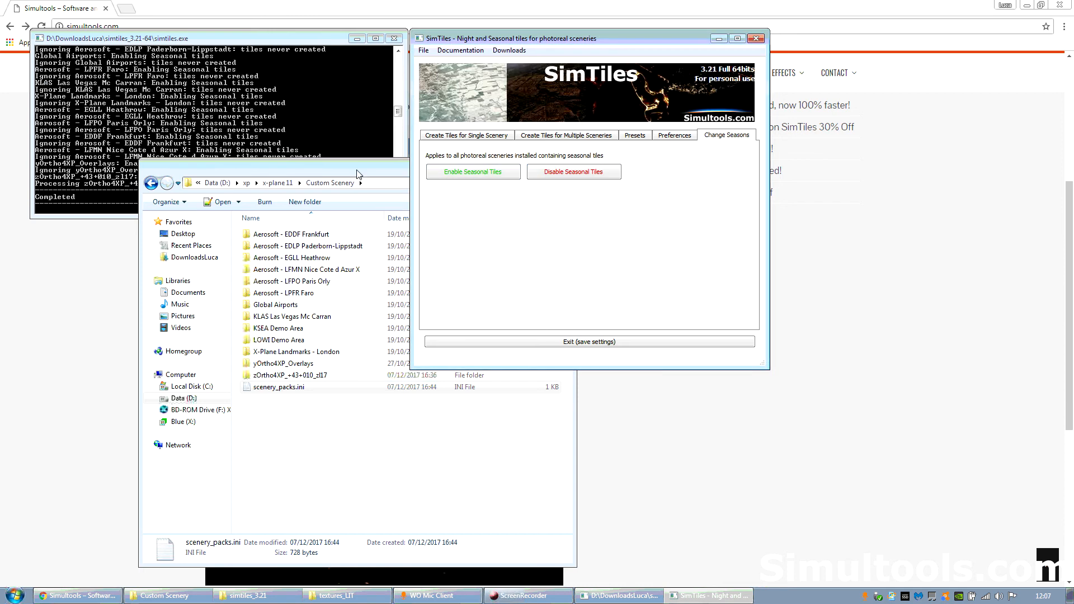
click(585, 174)
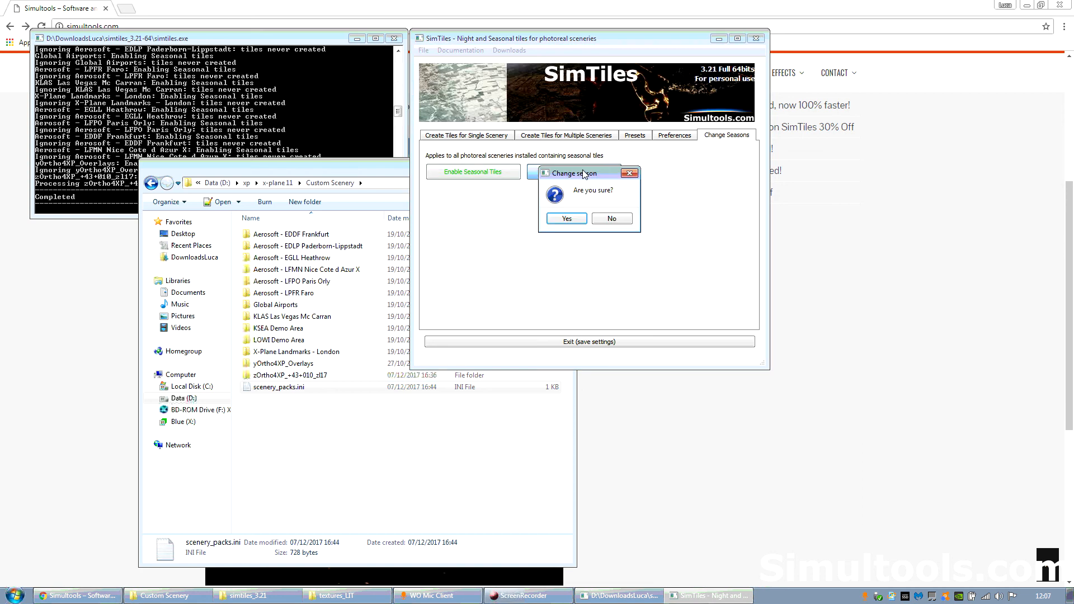
click(567, 219)
drag(354, 171, 387, 274)
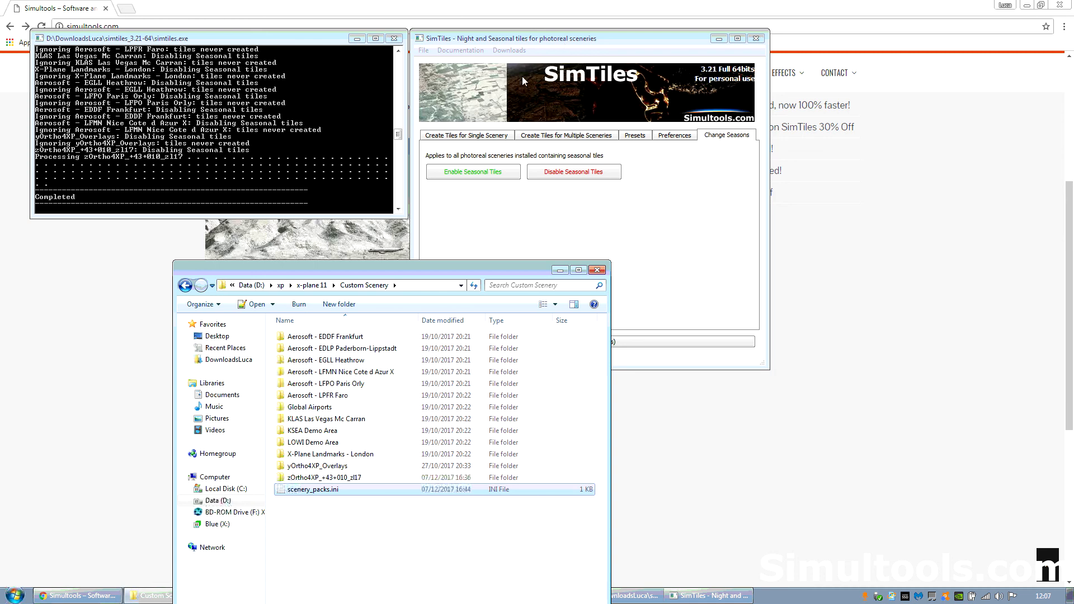
Repeat disabling the seasonal tiles for all installed sceneries and enable them again, confirming both operations.
click(602, 173)
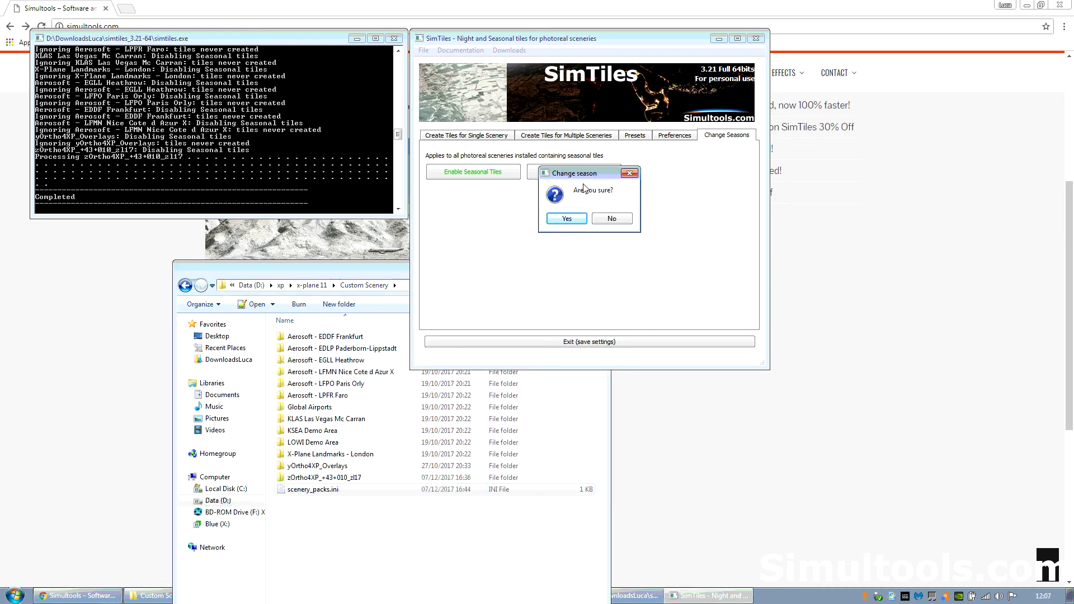
drag(582, 173, 571, 197)
click(567, 243)
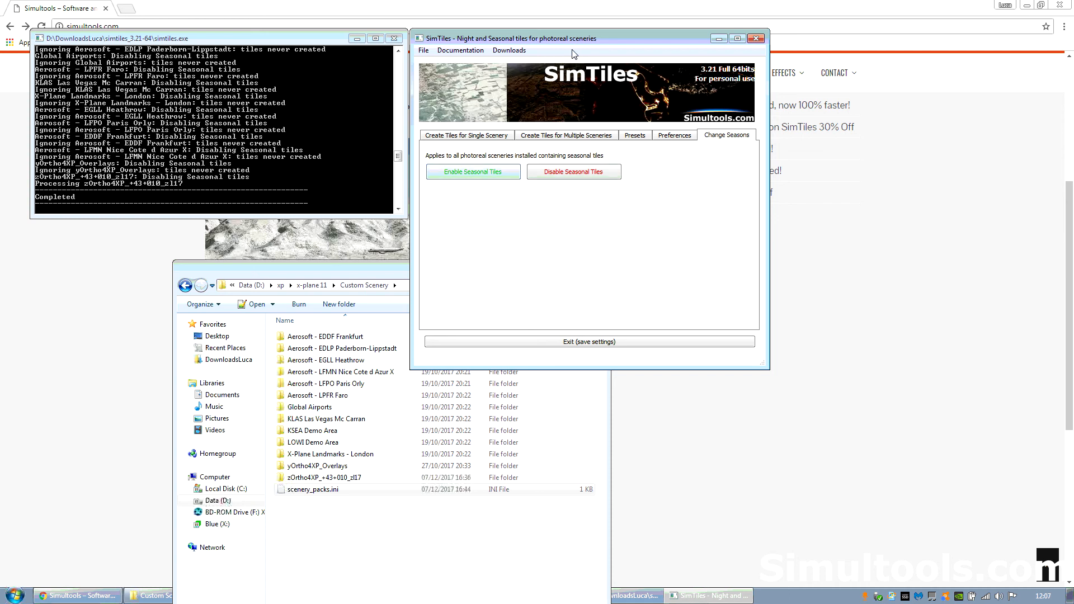
drag(572, 42, 590, 43)
click(498, 170)
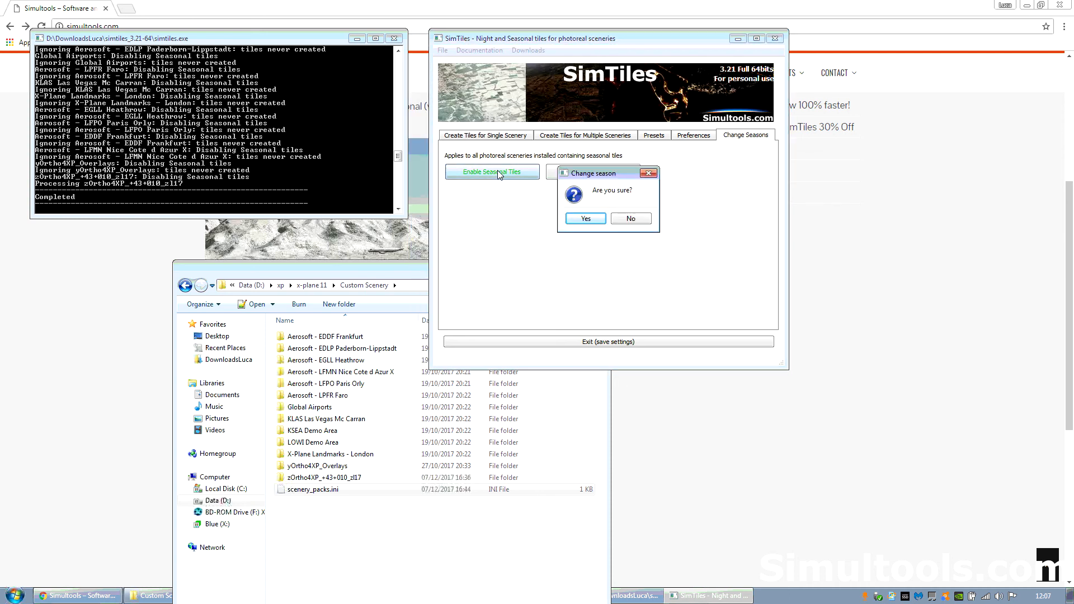
click(597, 217)
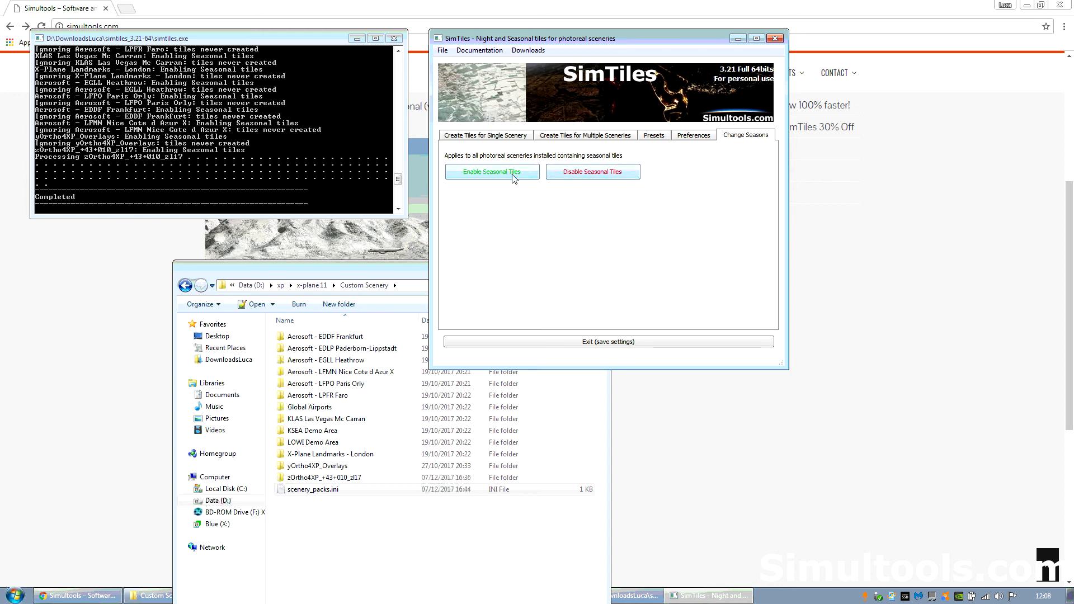
Turn on verbose output in the main preferences, scroll the console log, and turn the option back off.
click(494, 136)
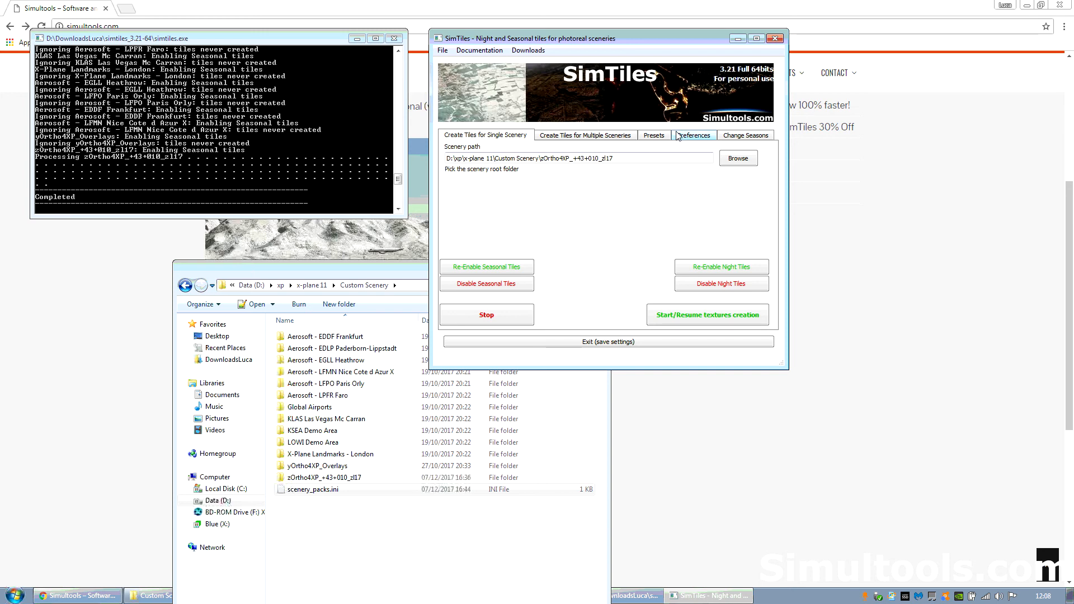
click(693, 136)
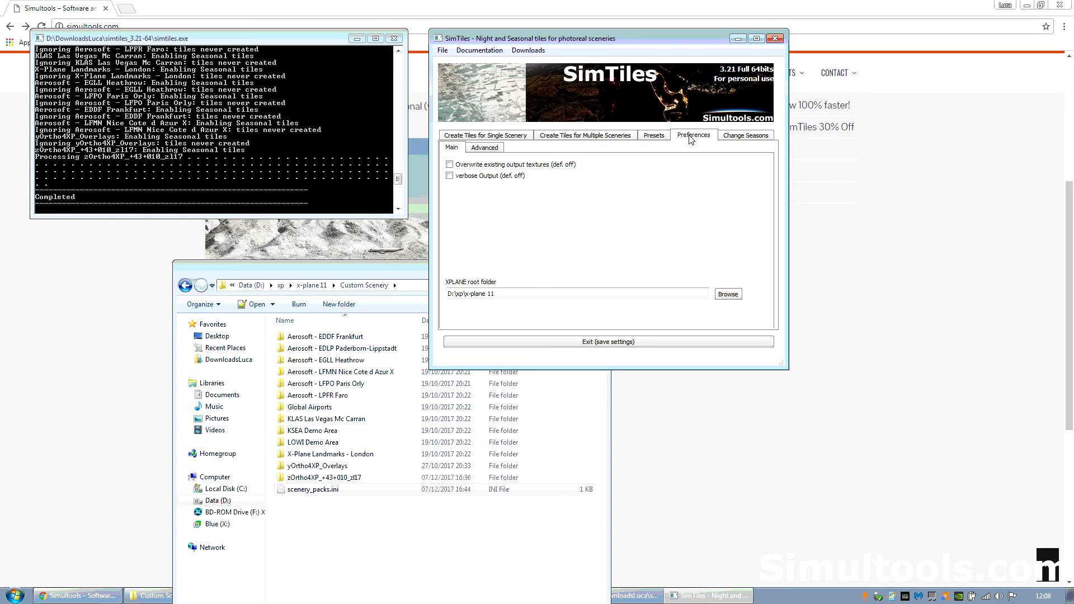
click(450, 176)
mouse_move(399, 180)
mouse_down()
mouse_move(399, 172)
mouse_move(405, 186)
mouse_up()
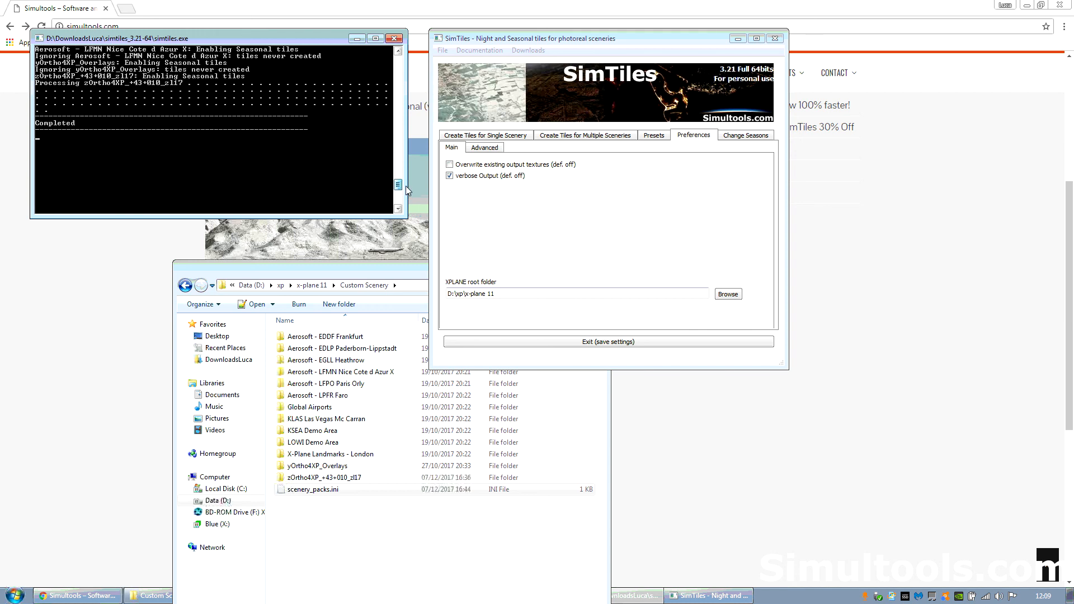
click(464, 179)
click(464, 179)
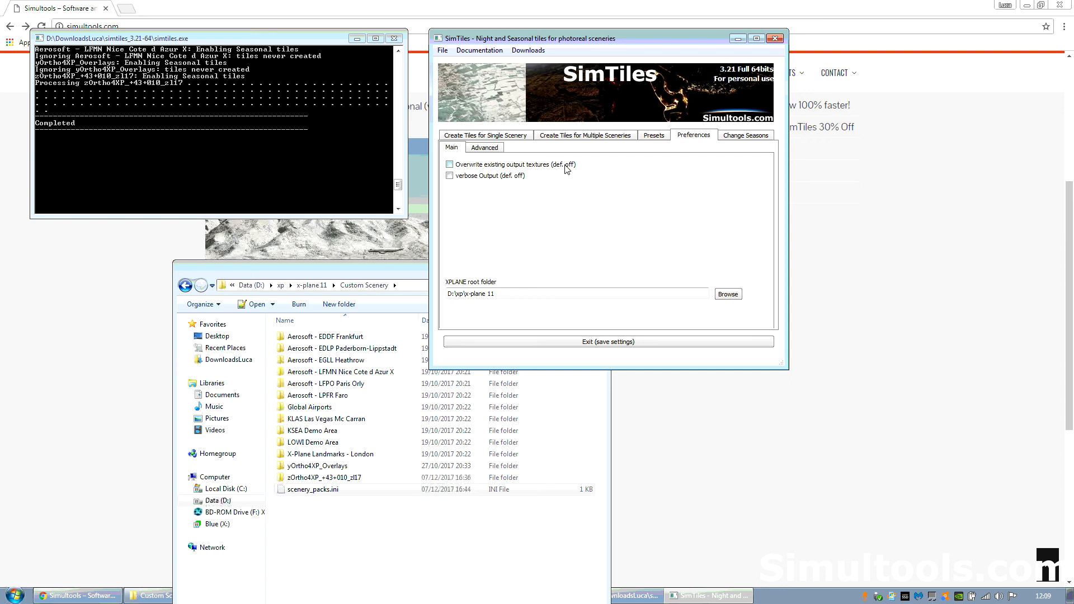
Review the advanced preferences for photo tiles, updates, elevation data and minimum tile size, and return to the single scenery settings.
click(486, 149)
click(454, 149)
click(485, 148)
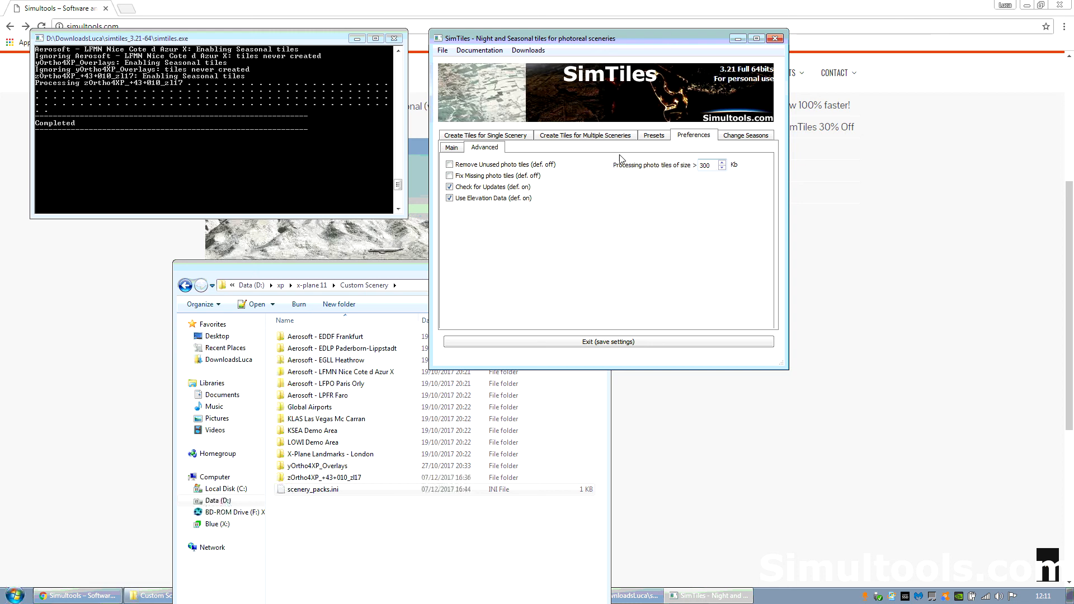
click(734, 136)
click(503, 136)
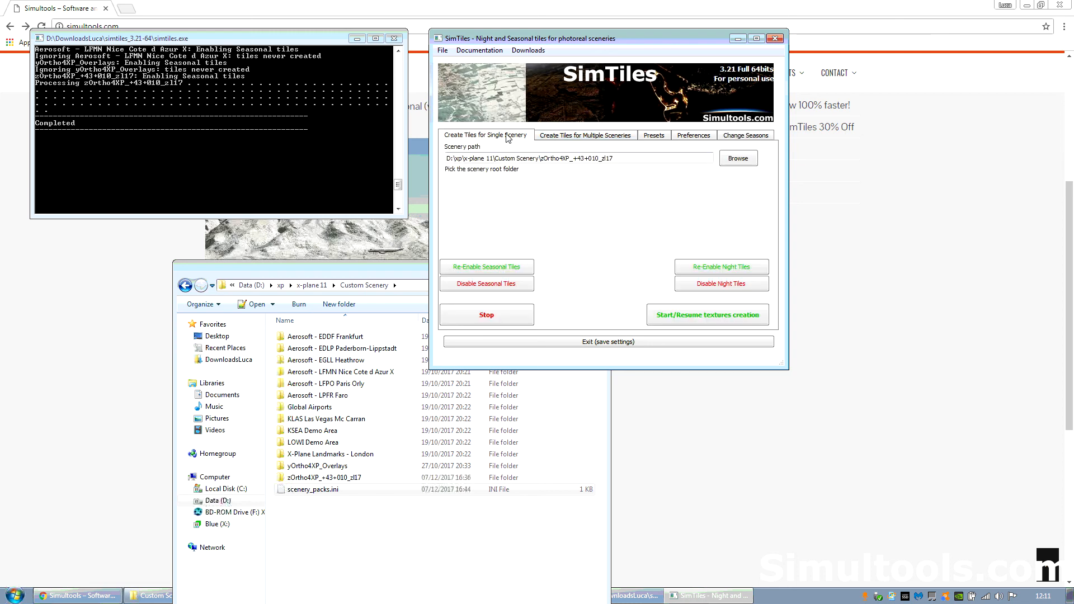
Check SimTiles for updates and view its version and licence information, closing both dialogs.
click(443, 51)
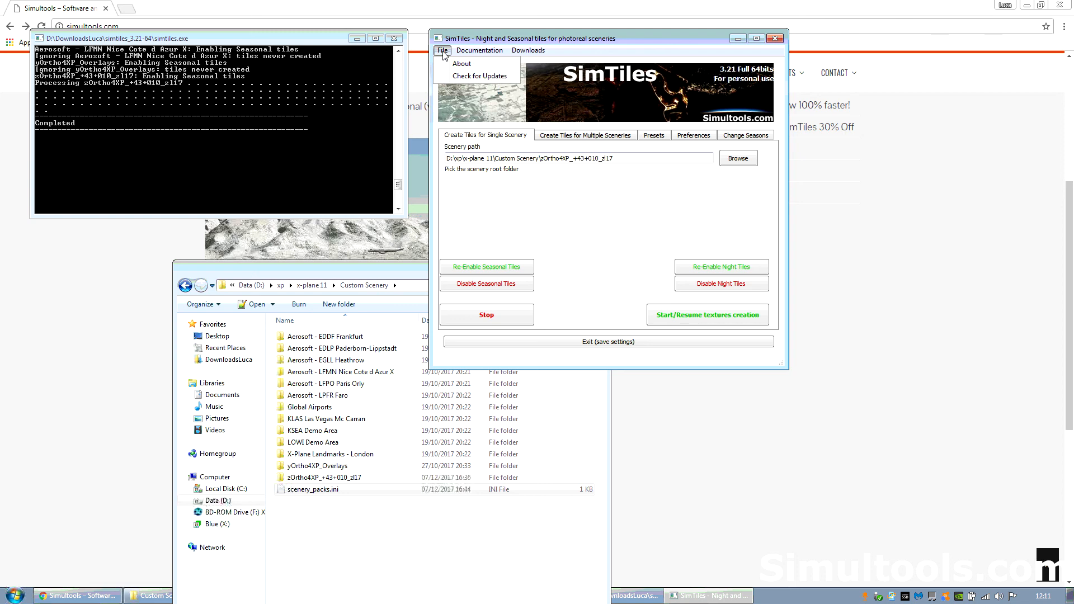
click(499, 203)
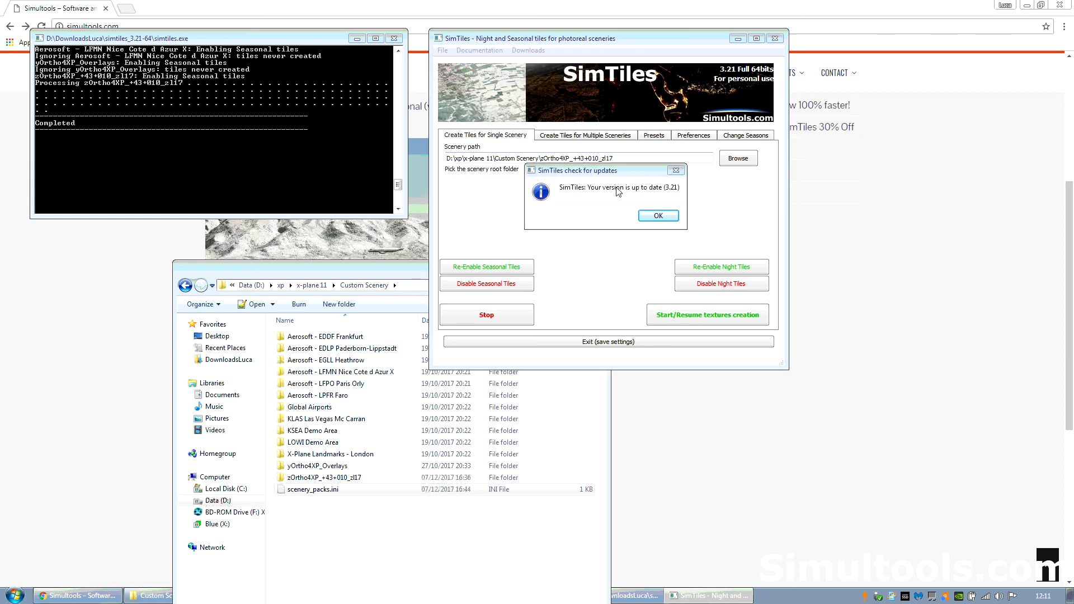
click(651, 216)
click(442, 50)
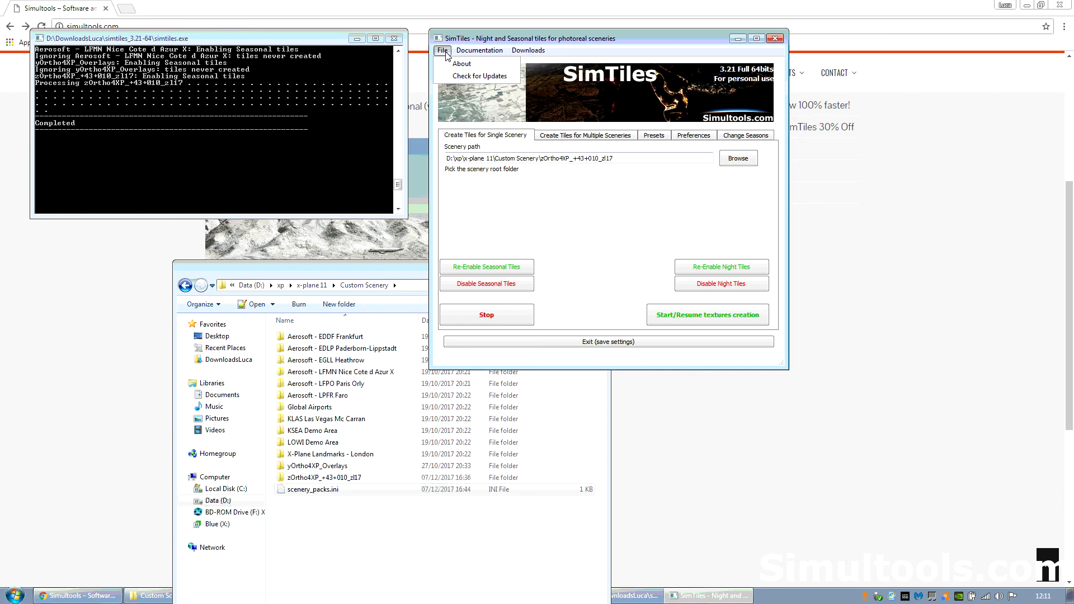
click(453, 64)
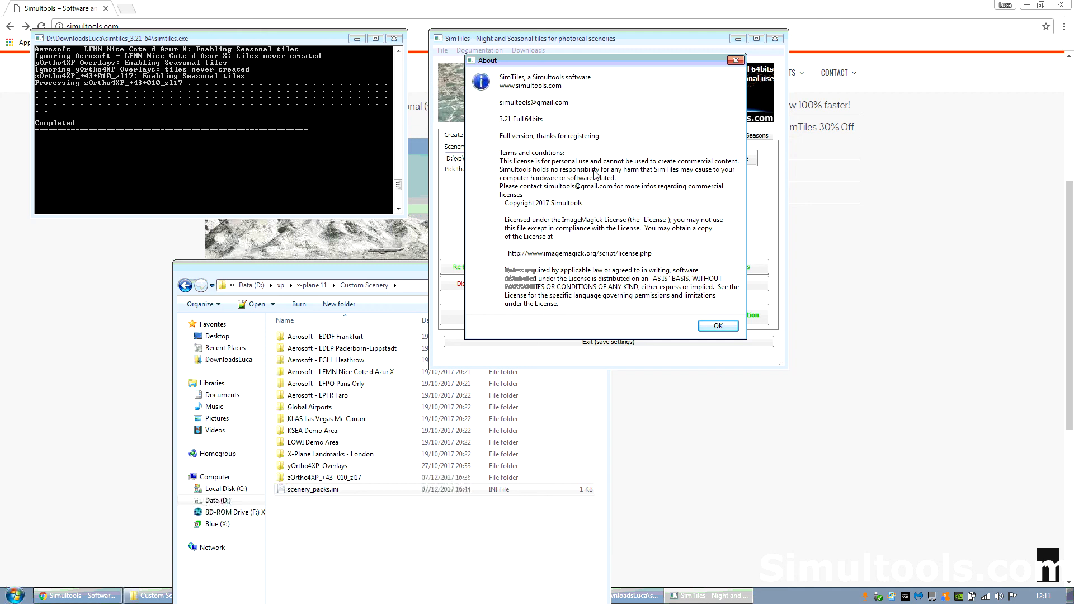
click(720, 326)
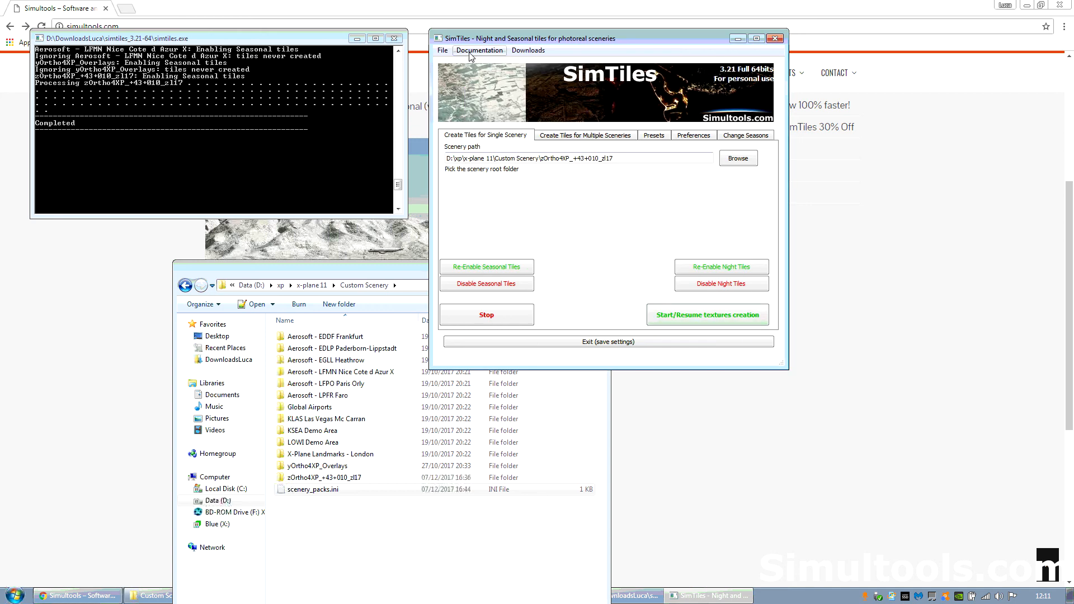
Look over the available documentation entries and the downloadable resources and recommended software without opening any.
click(493, 53)
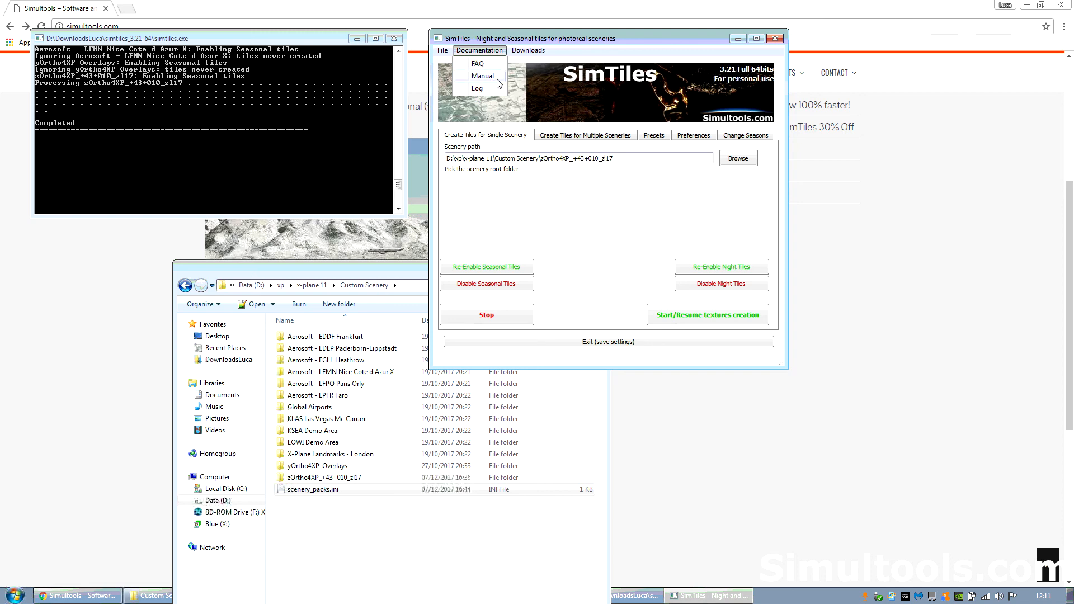
click(528, 51)
click(529, 52)
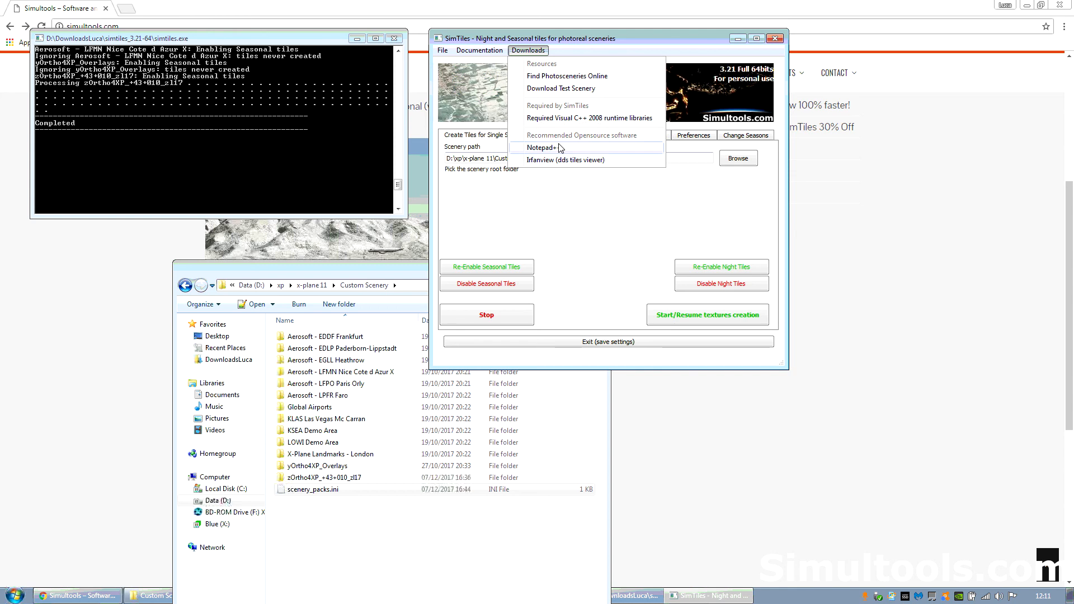
click(543, 211)
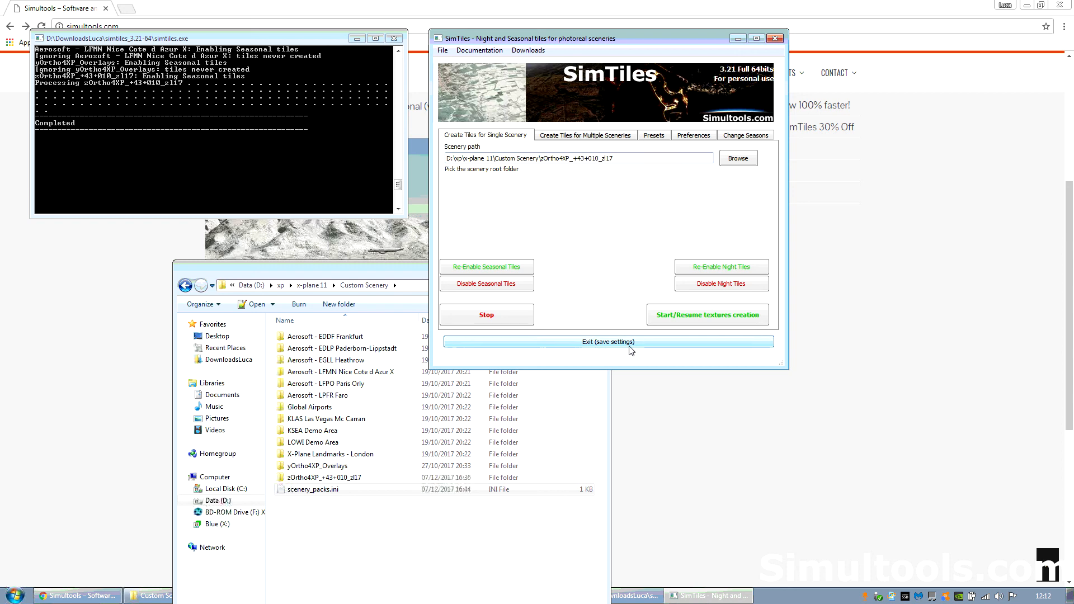
drag(788, 369, 790, 371)
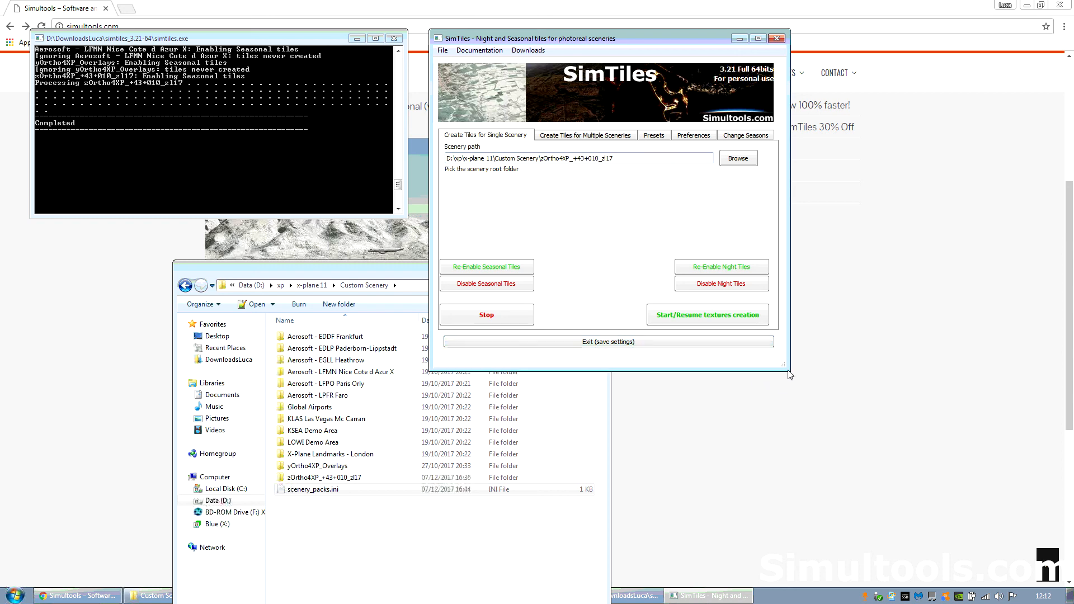